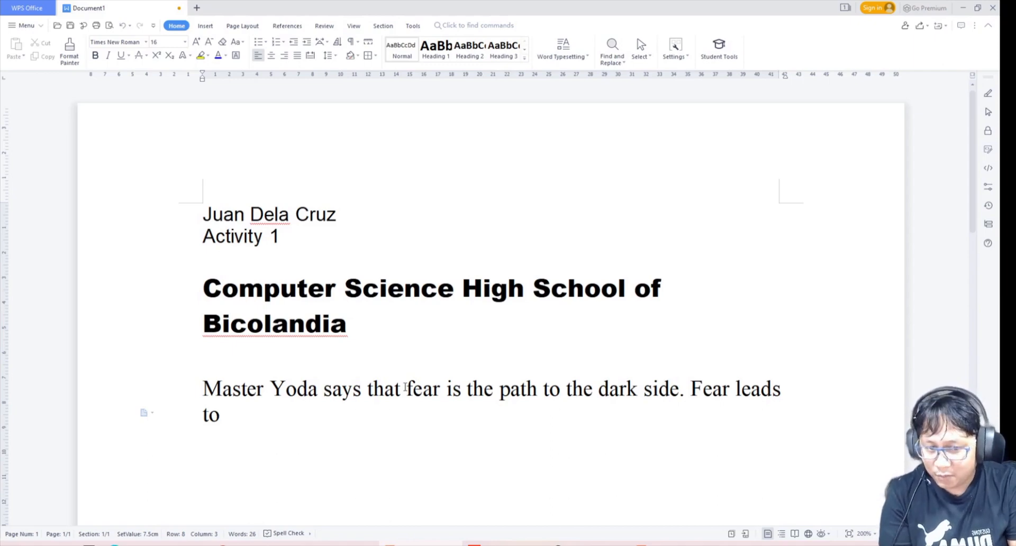
Continue the paragraph after "Fear leads to" with "anger. Anger leads to hate. Hate leads to suffering."
type("ang")
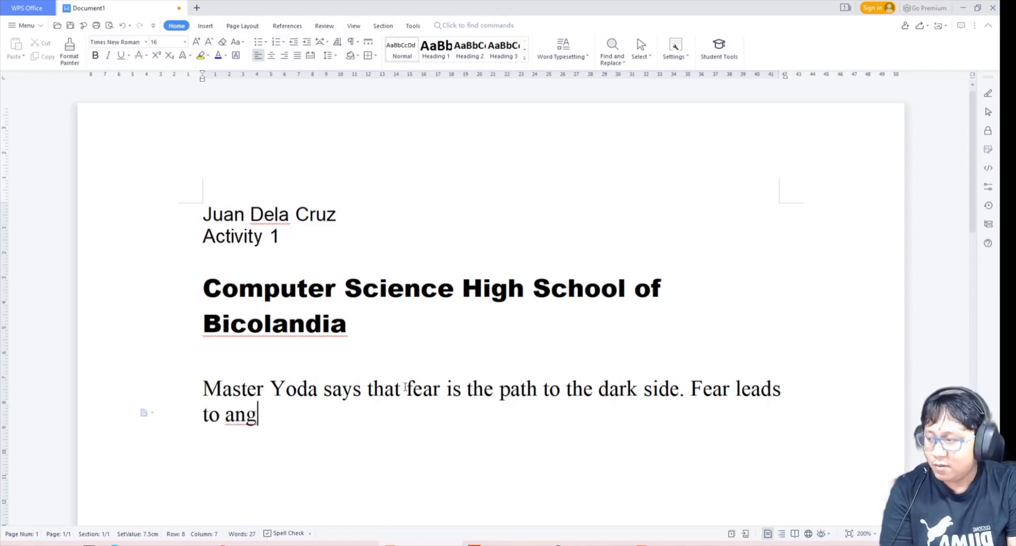
type("er. Ange")
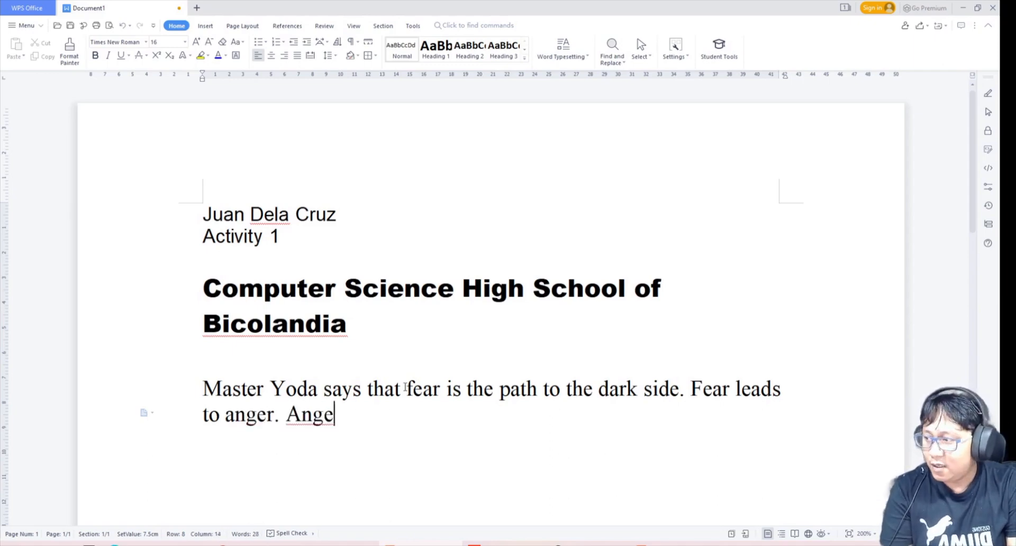
type("r leads to ha")
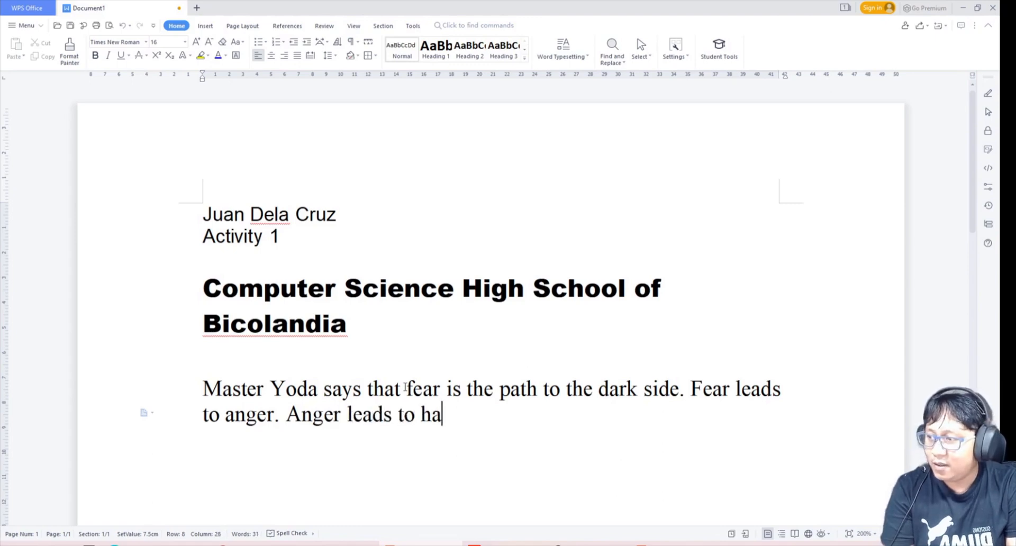
type("te. Hate ;le")
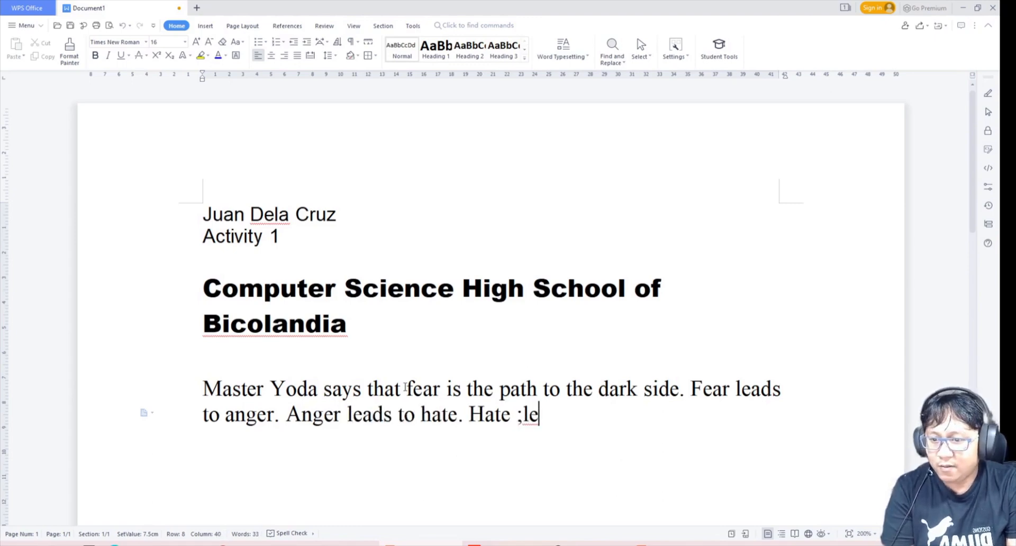
key("BackSpace")
key("BackSpace")
key("BackSpace")
type("leads to ")
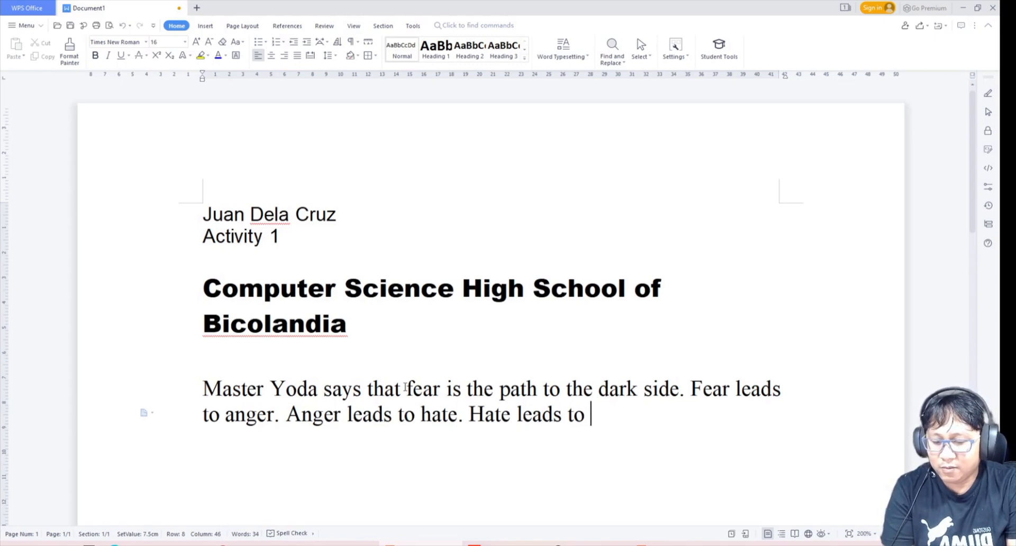
type("suffering. M")
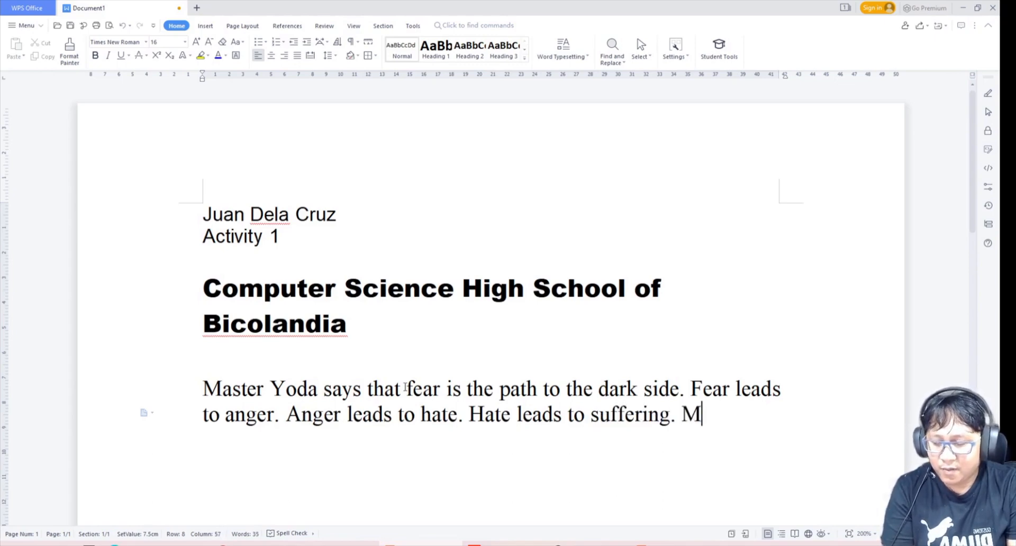
Add the sentence "Master Yoda is very smart." to the paragraph and begin the following sentence with "Emp"
type("aster Yoda")
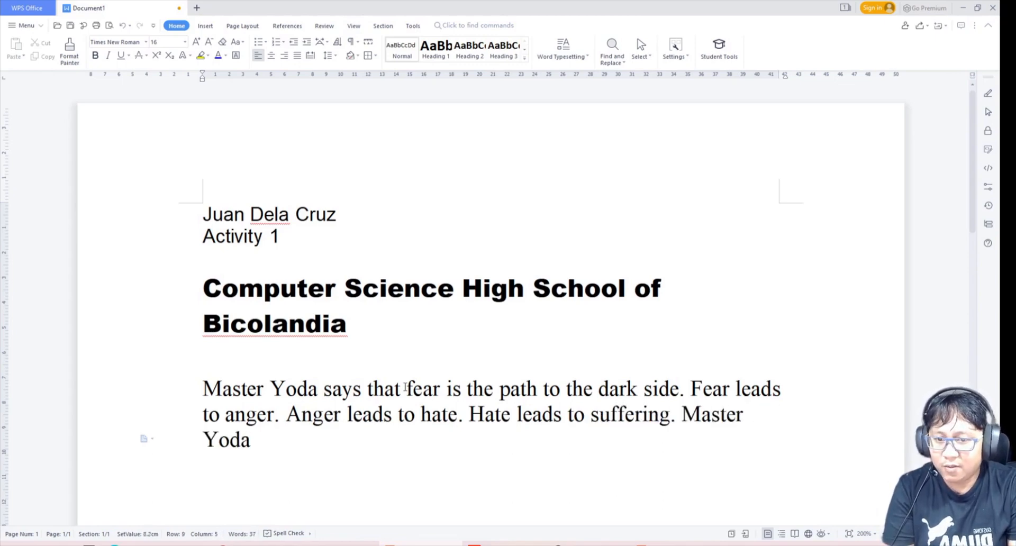
type(" is very smart")
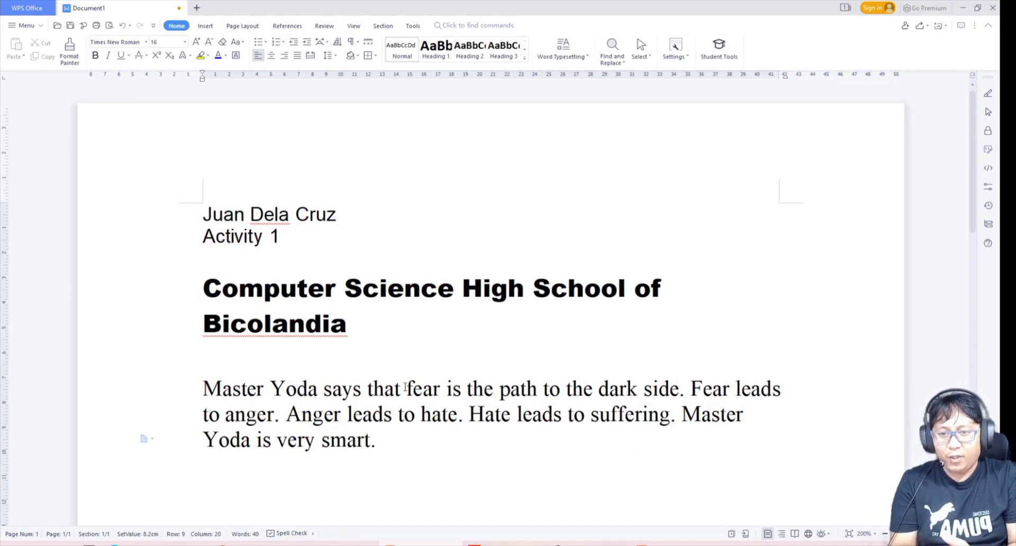
type(".")
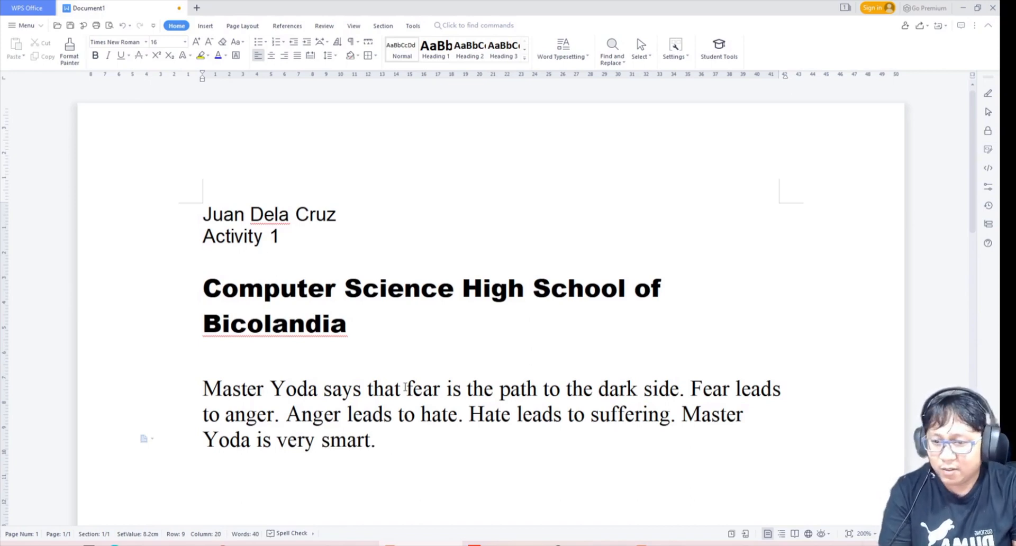
type(" Empr")
key("BackSpace")
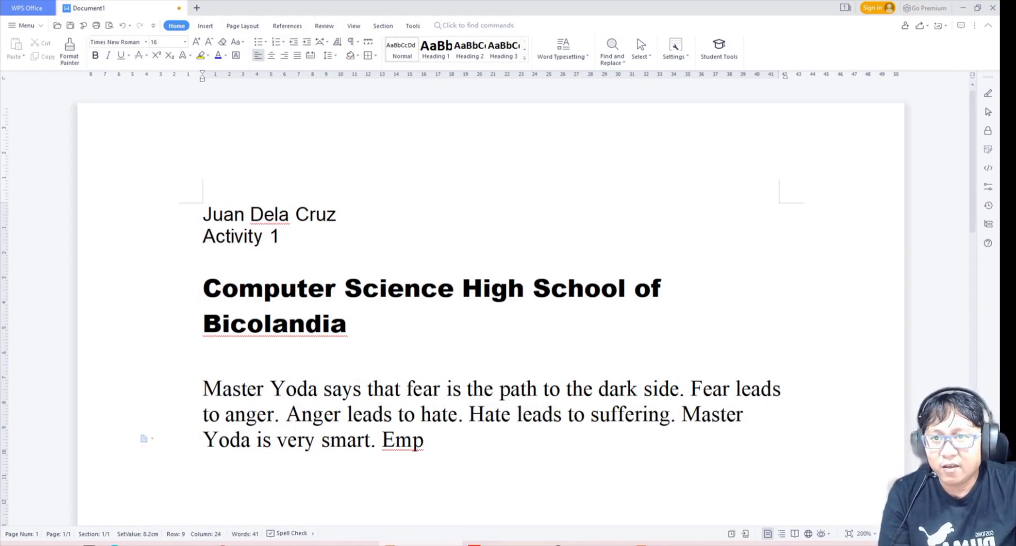
Switch to the ICT 101 PERFORMANCE TASK2 document, highlight the Master Yoda and Emperor Palpatine text for reference, and return to Document1
left_click_drag(1015, 17, 545, 35)
left_click(726, 37)
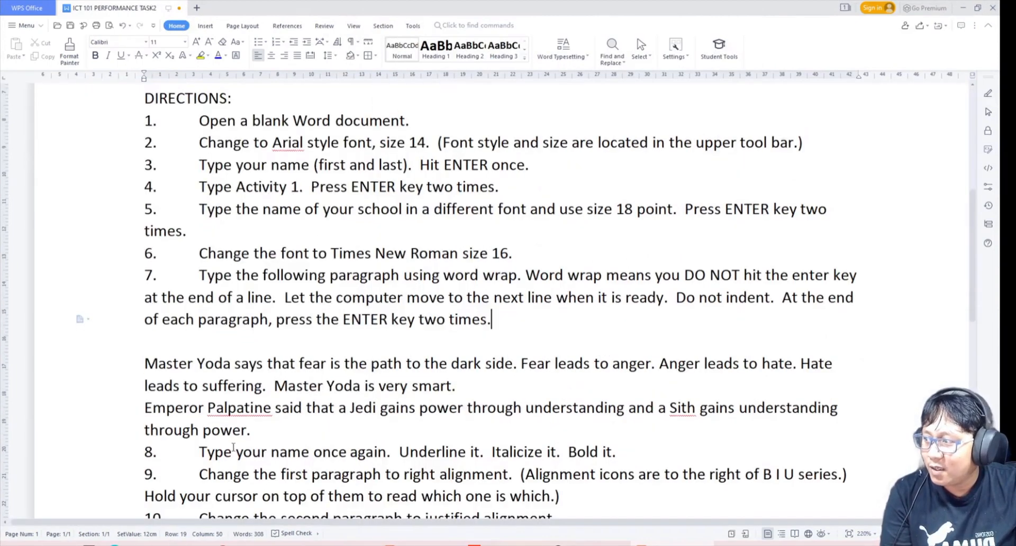
left_click_drag(253, 431, 144, 364)
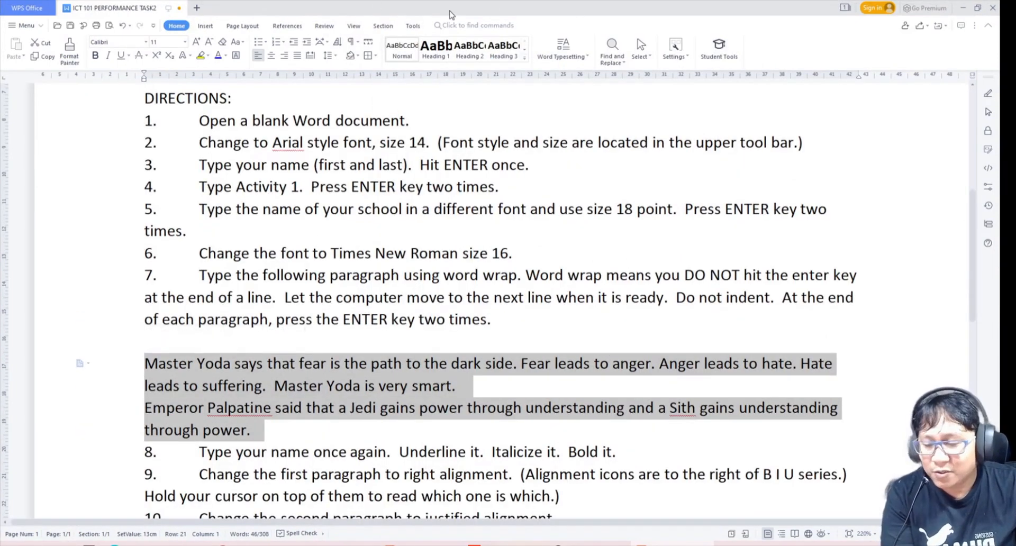
left_click_drag(450, 14, 1015, 16)
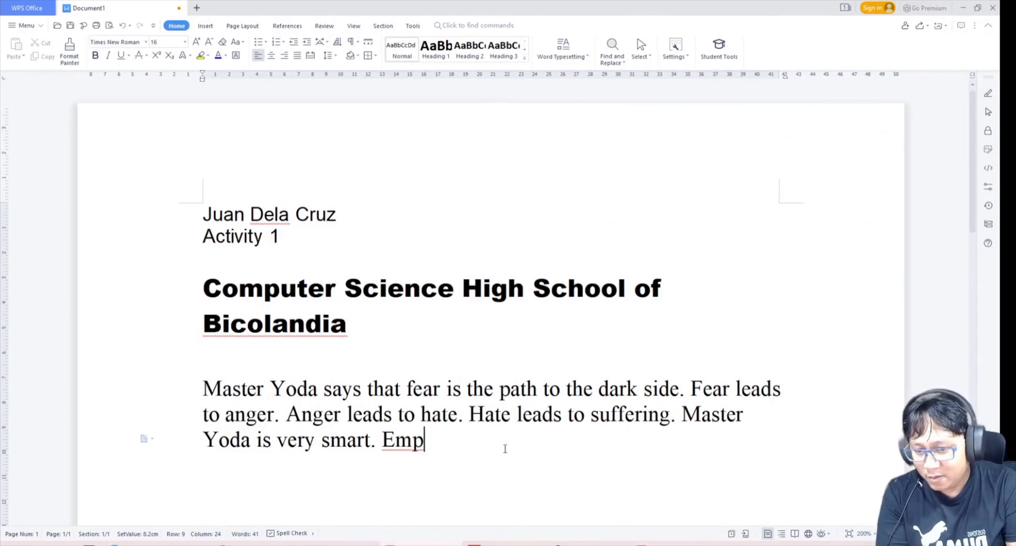
Complete the sentence as "Emperor Palpatine said that a Jedi gains power through understanding and a Sith gains understanding though power."
type("e")
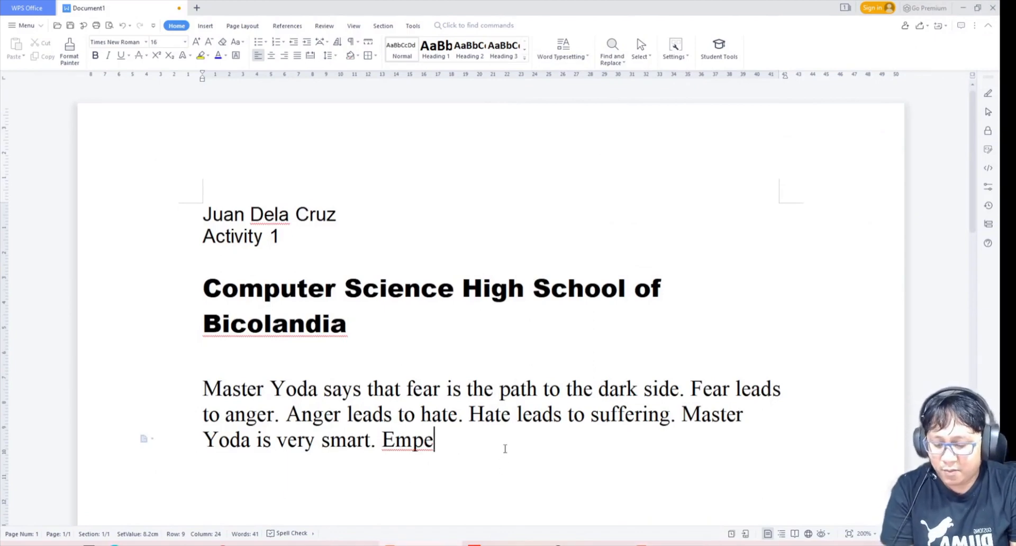
type("ror Pal")
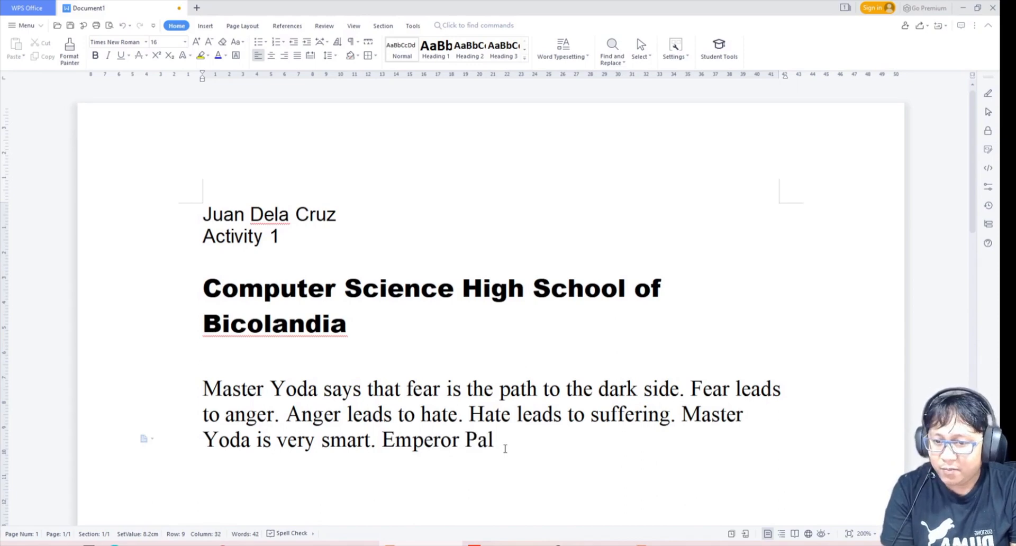
type("patine sa")
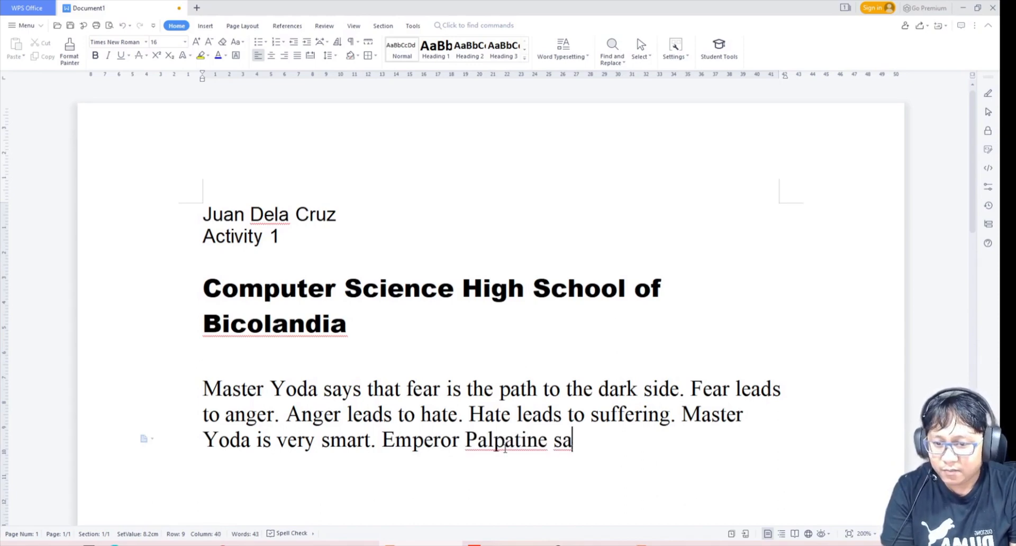
type("id that a Jedi")
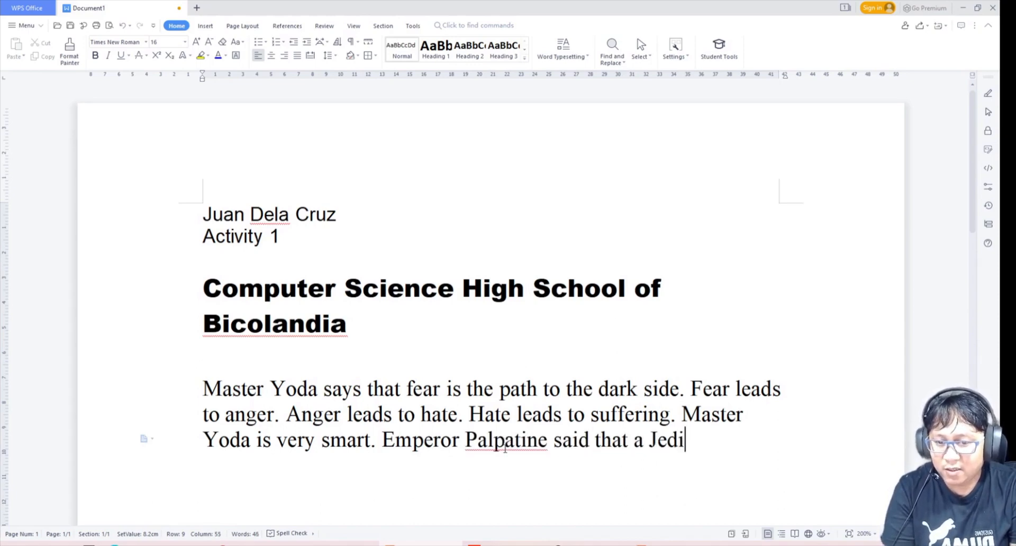
type(" gain")
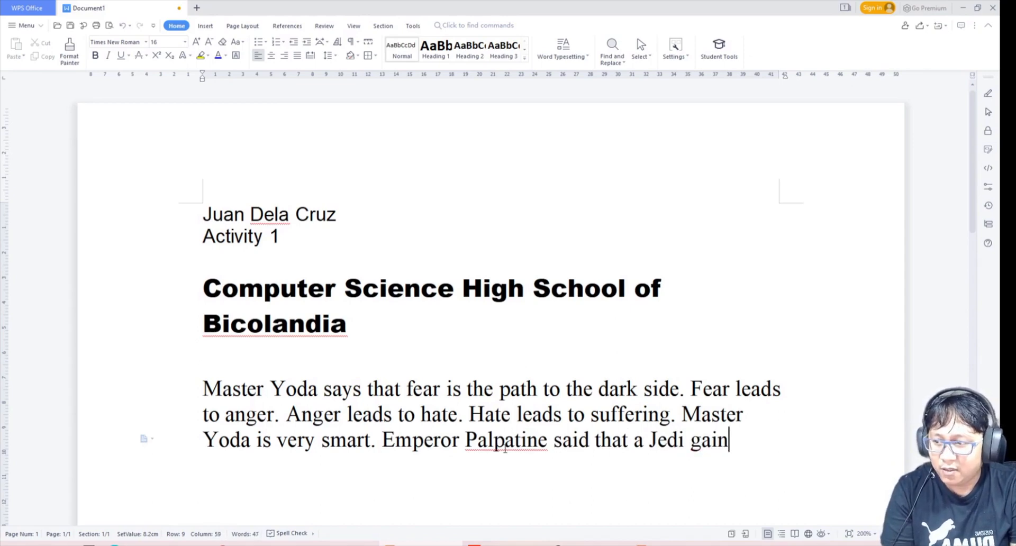
type("s power through ")
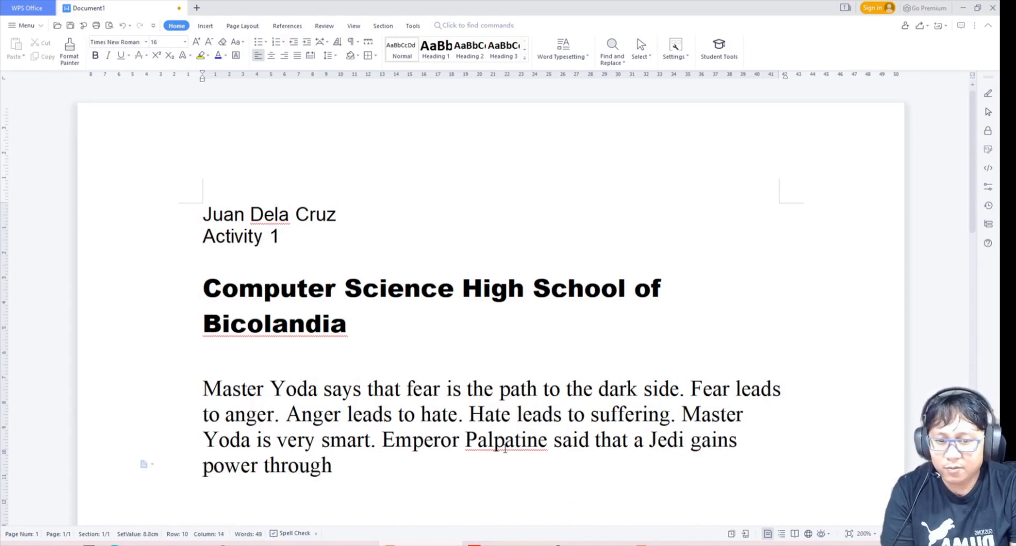
type("understandin")
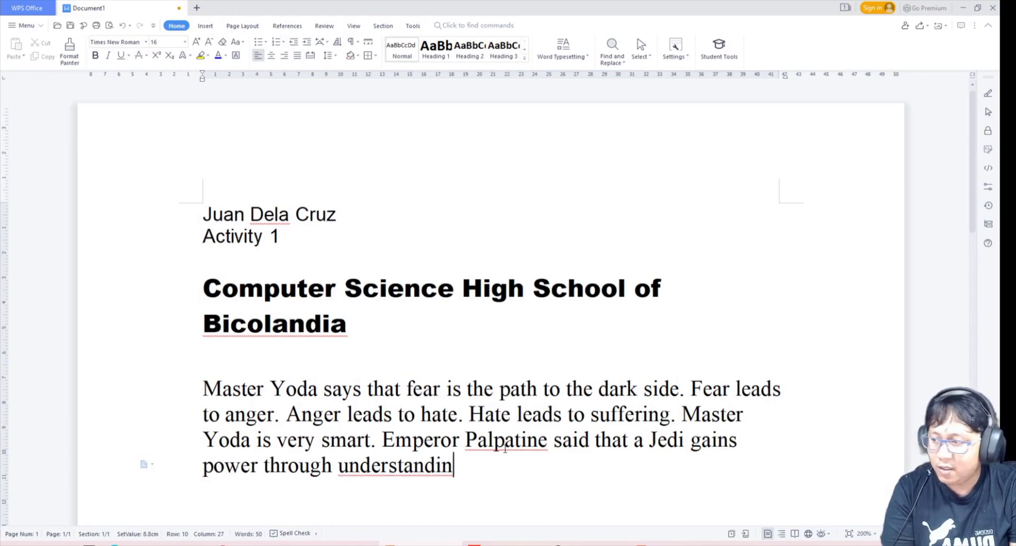
type("g and a ")
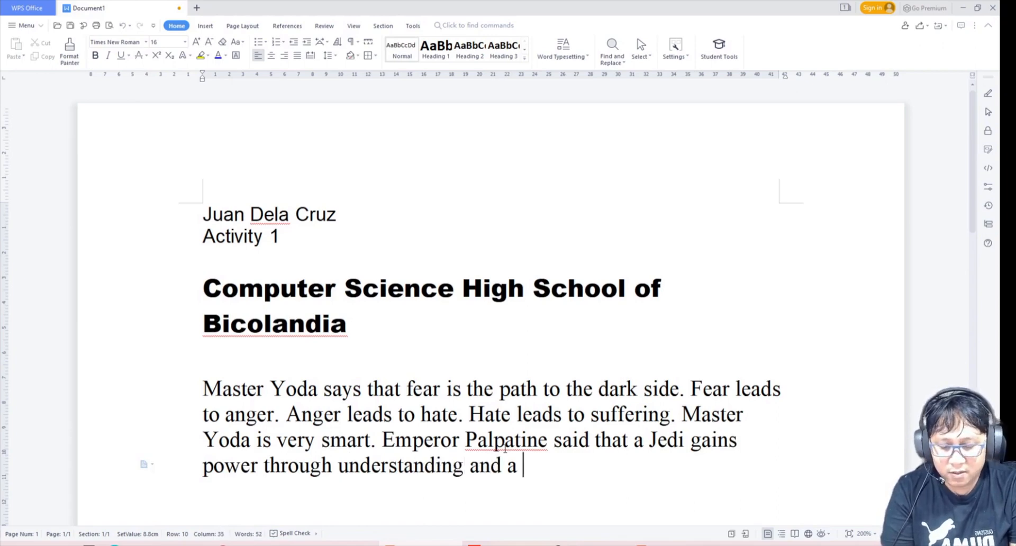
type("Sith gains un")
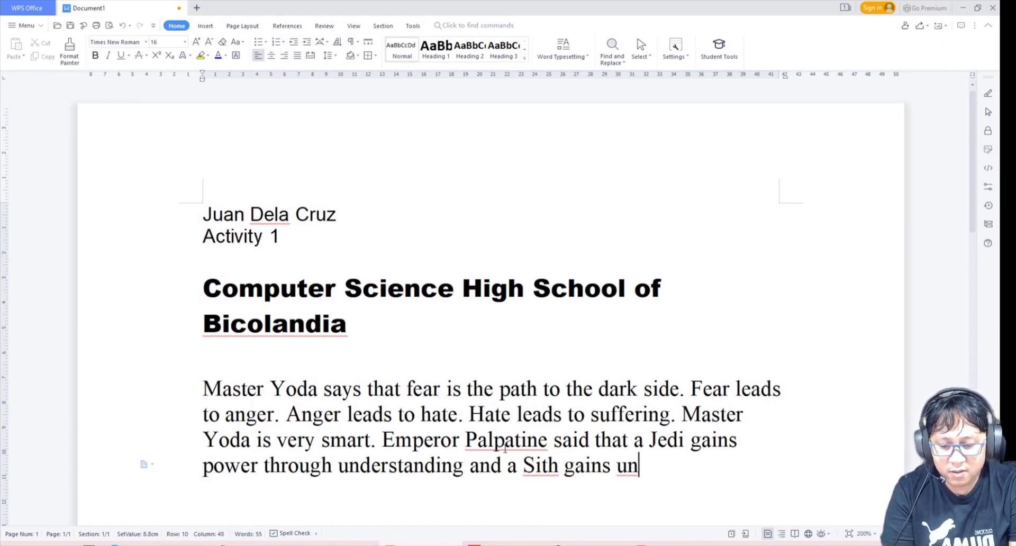
type("derstanding")
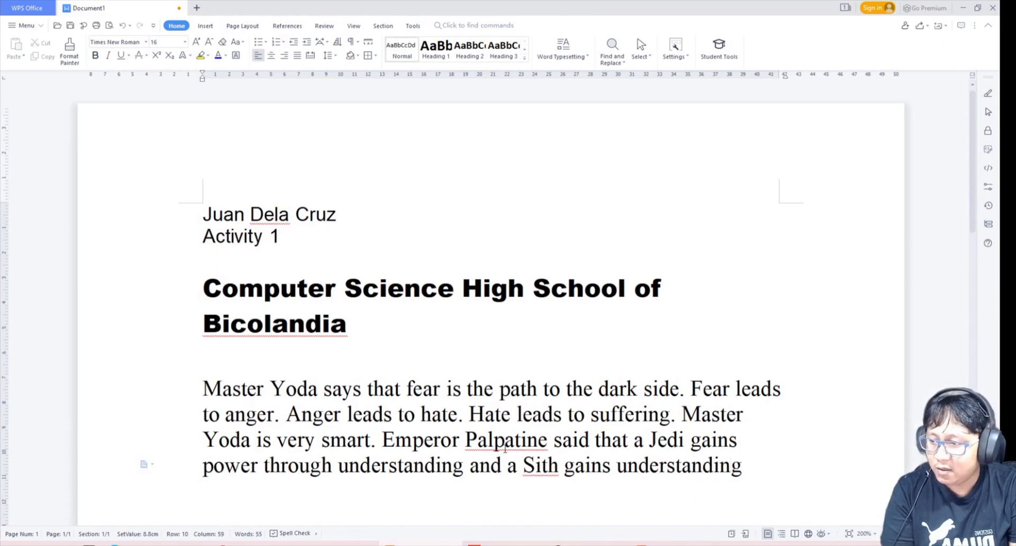
type(" though")
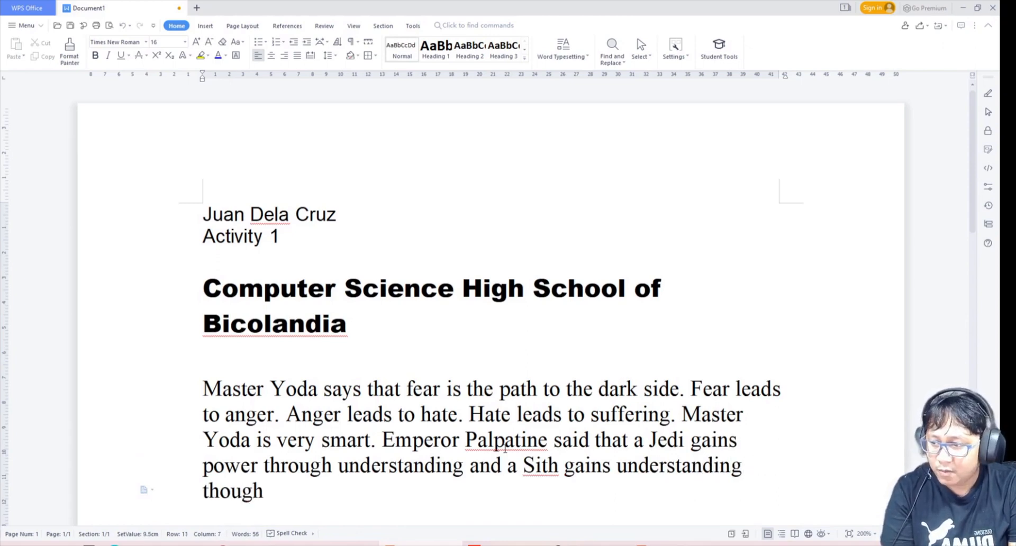
type(" power.")
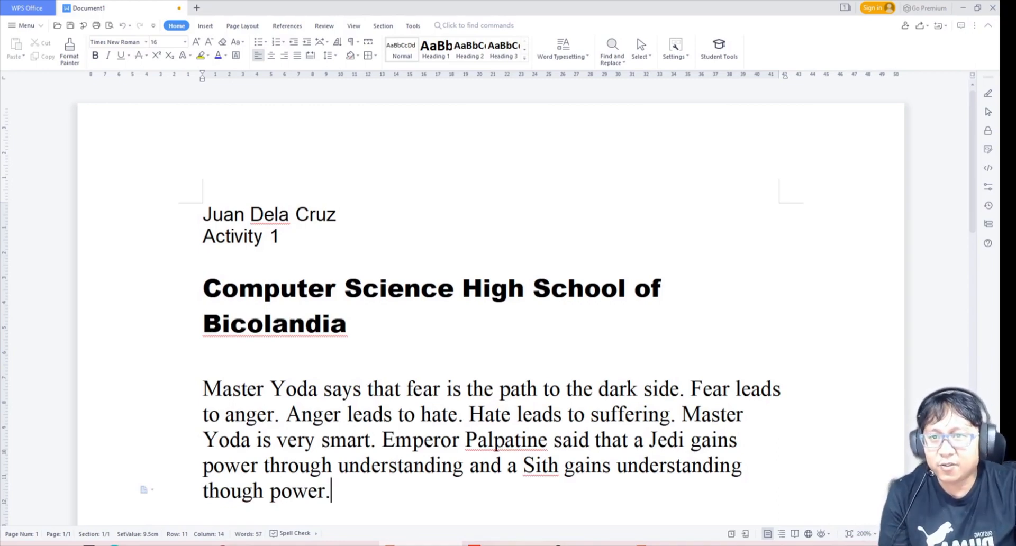
Check the end of direction 7 in the ICT 101 PERFORMANCE TASK2 document for how to end each paragraph, and return to Document1
left_click_drag(1015, 10, 581, 58)
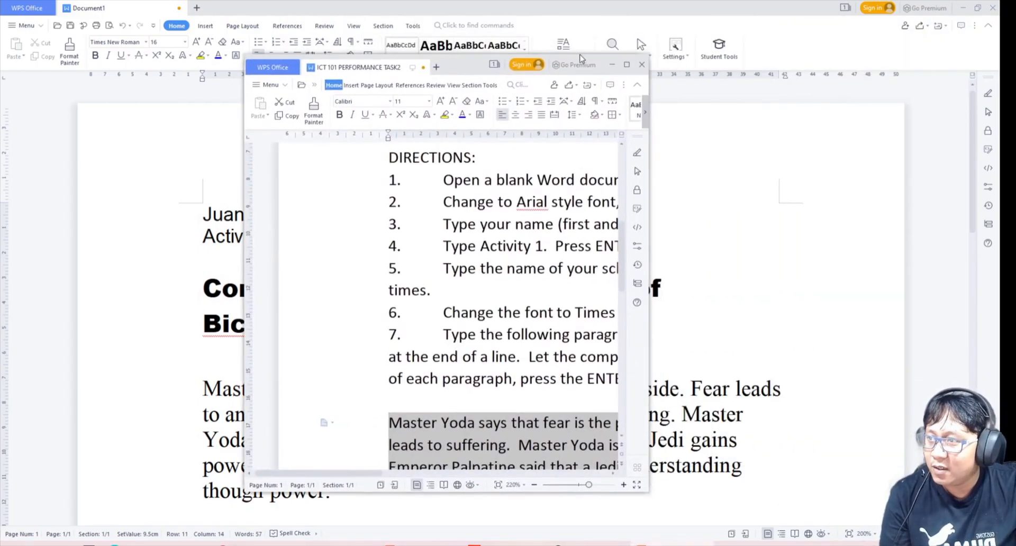
left_click(625, 68)
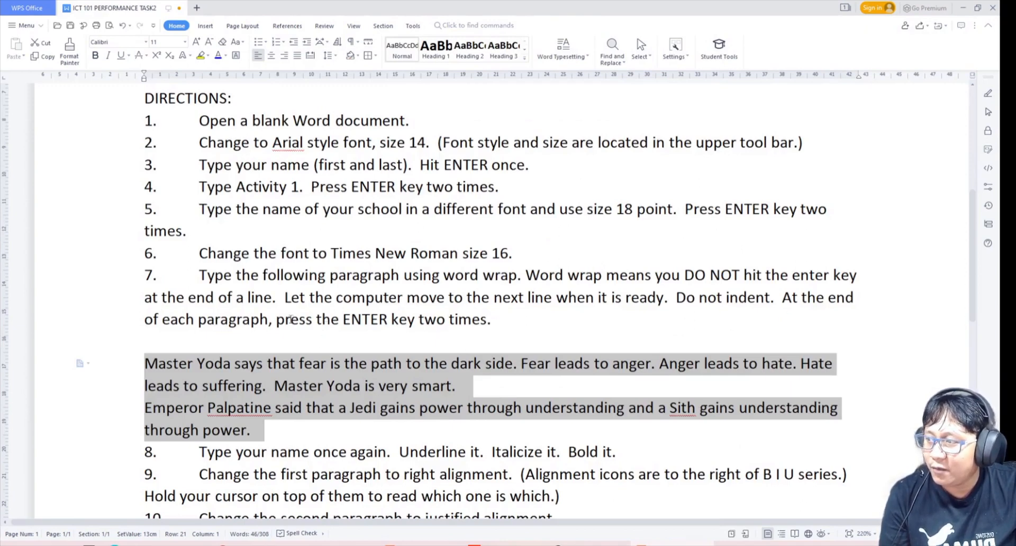
left_click_drag(351, 319, 491, 321)
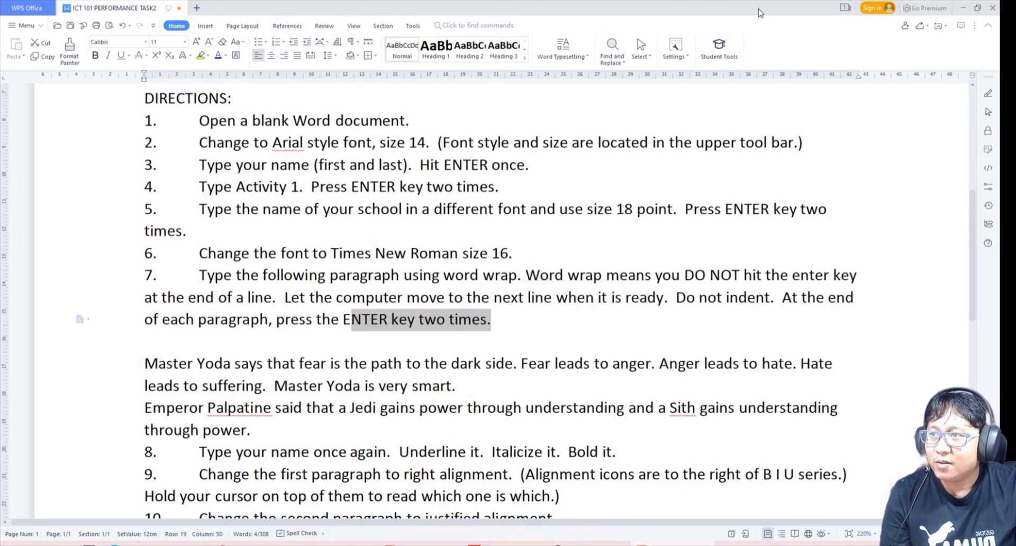
left_click_drag(762, 10, 1015, 16)
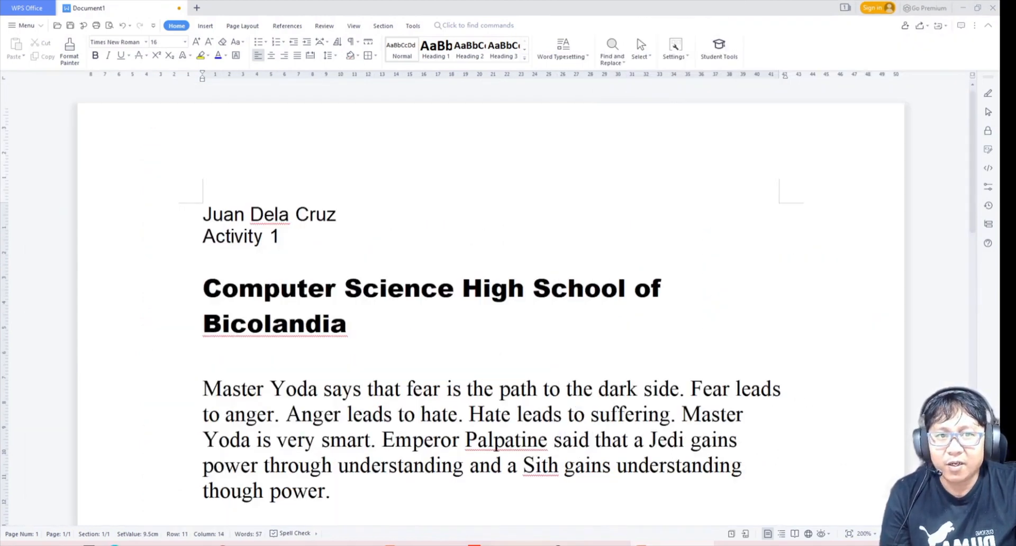
Split the text after "Master Yoda is very smart." so the Emperor Palpatine sentence starts its own paragraph below a blank line
left_click(380, 439)
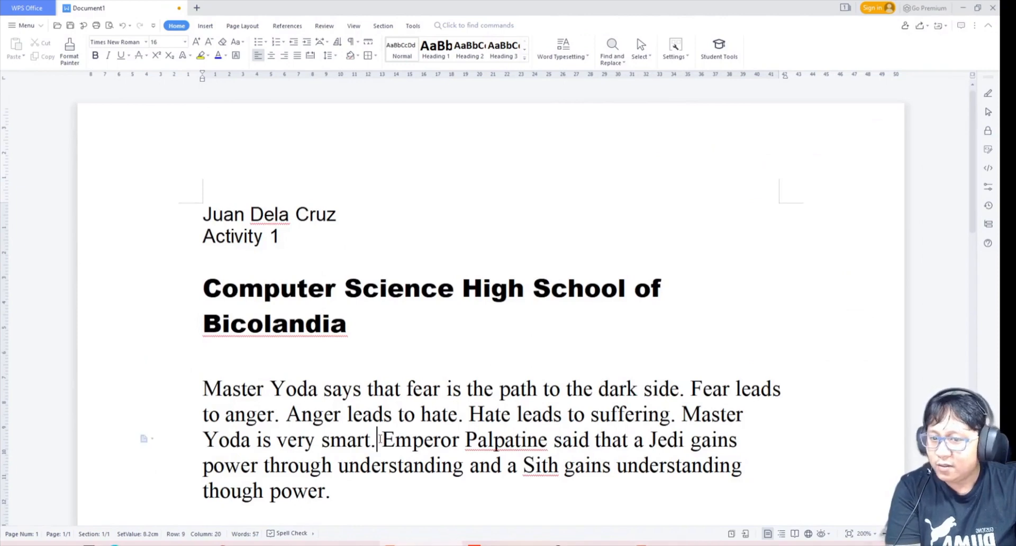
key("ctrl+shift+Up")
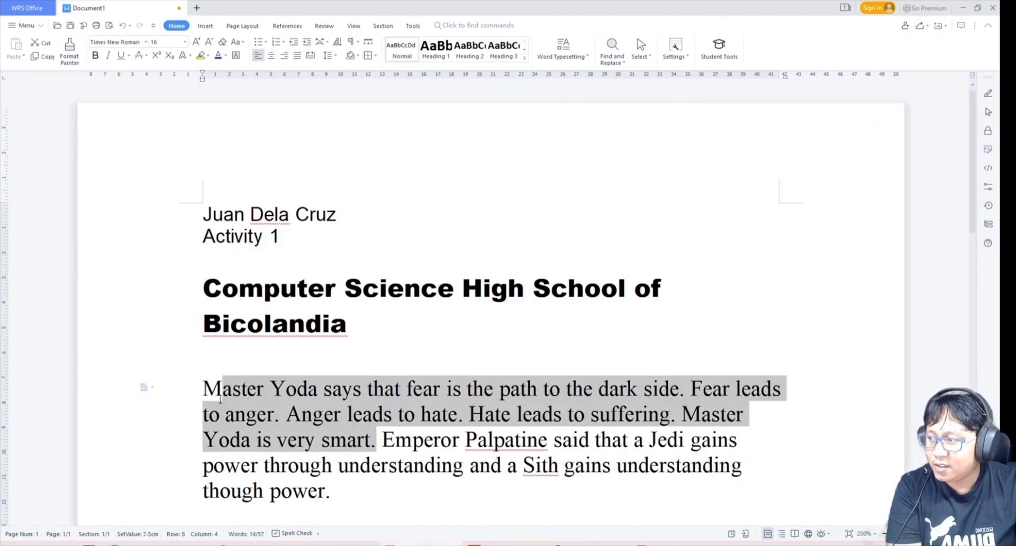
left_click(415, 487)
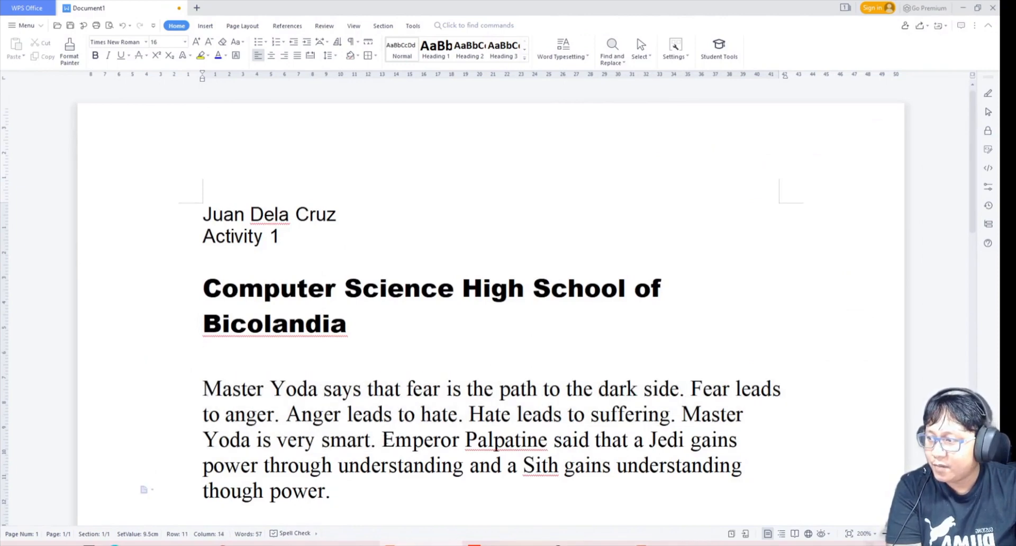
left_click_drag(383, 441, 397, 491)
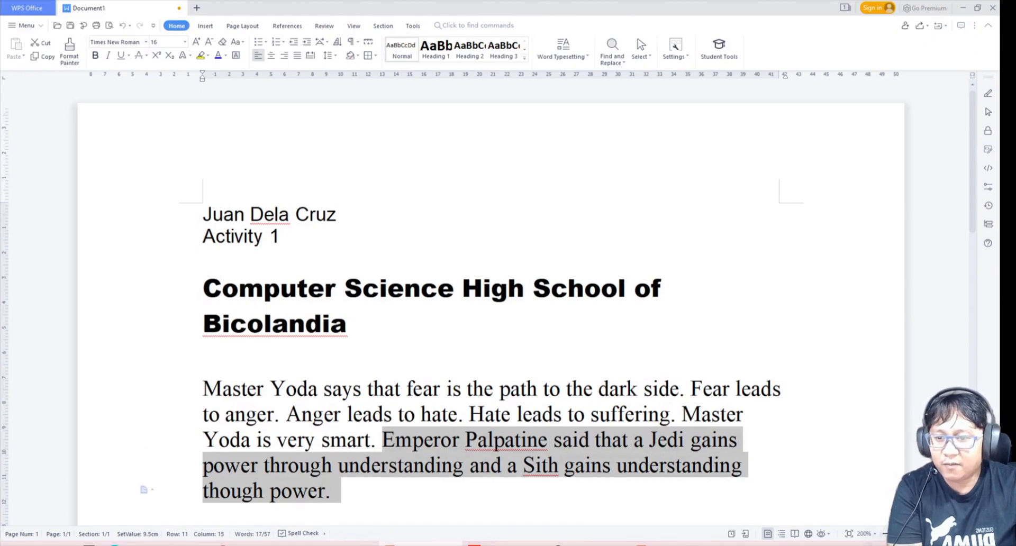
left_click(379, 441)
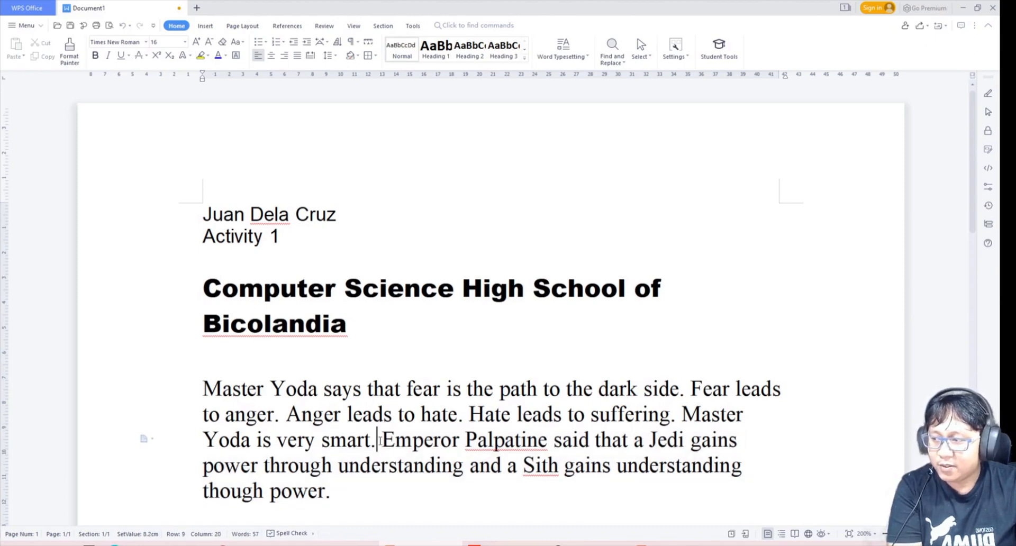
key("Return")
key("Return")
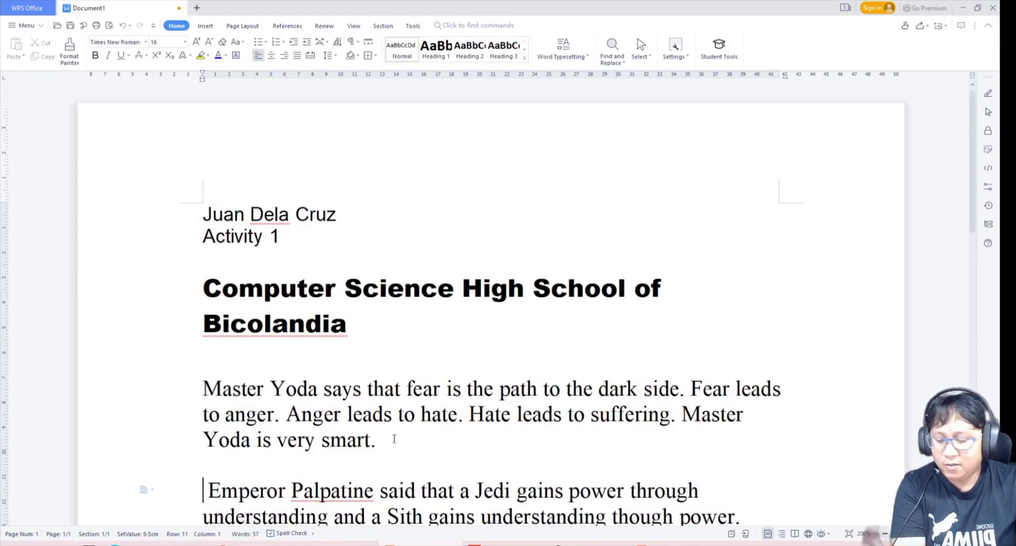
Remove the leading space before "Emperor Palpatine" at the start of the second paragraph
key("Delete")
scroll(395, 439, "down", 2)
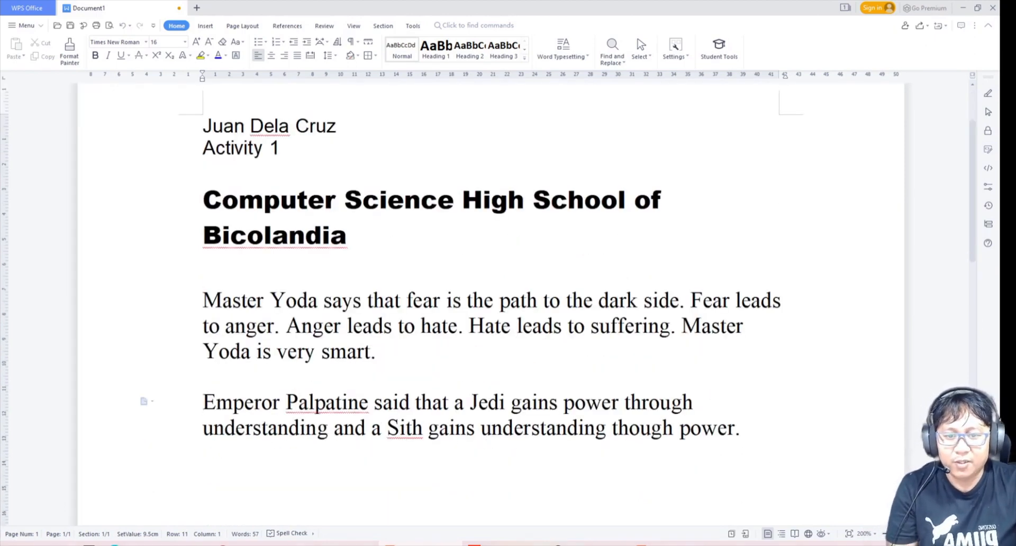
Switch to the ICT 101 PERFORMANCE TASK2 document, highlight direction 8 for reference, and return to Document1
left_click_drag(998, 17, 601, 18)
left_click(675, 24)
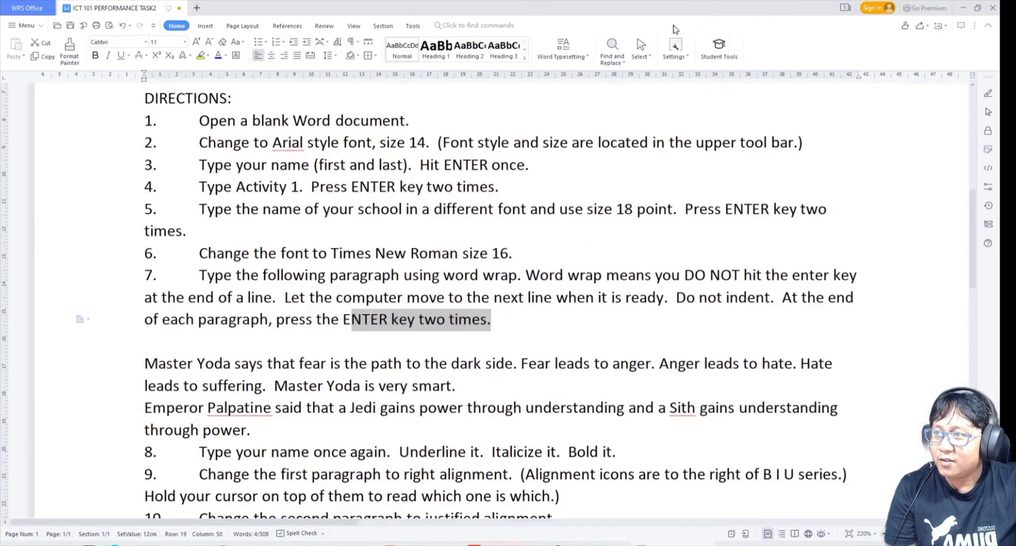
scroll(318, 384, "down", 2)
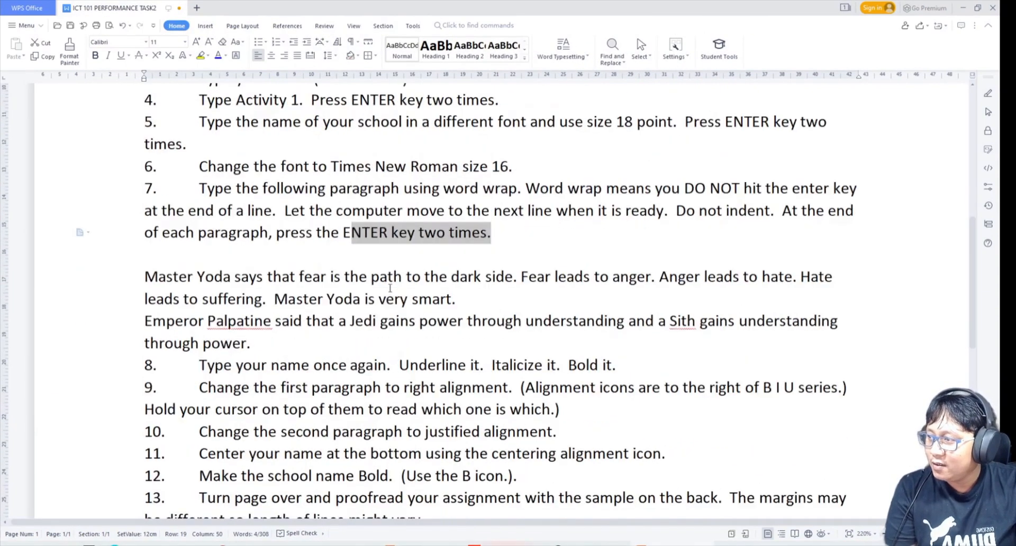
left_click_drag(199, 365, 558, 365)
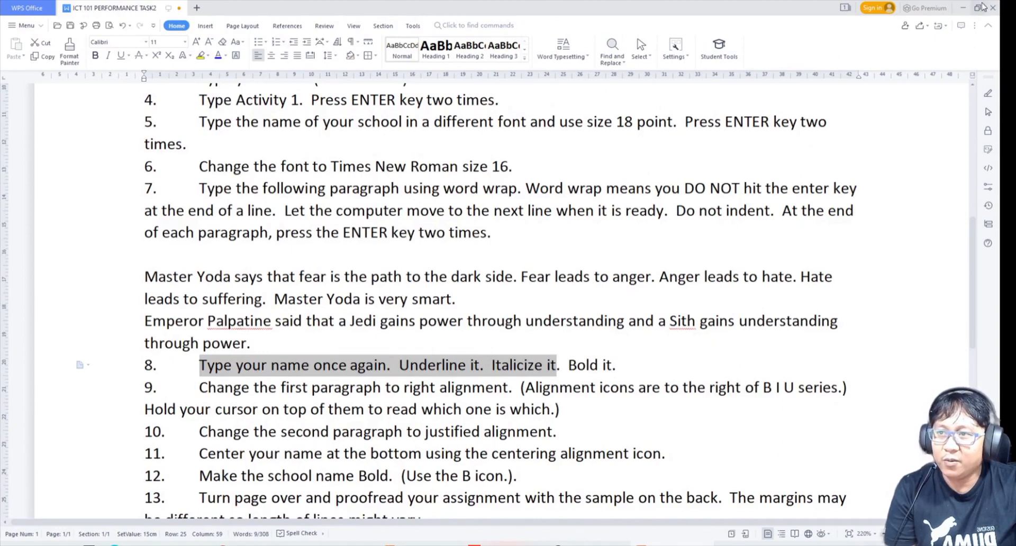
left_click(964, 8)
Enter the student's full name again below the Emperor Palpatine paragraph, leaving one blank line in between
left_click(269, 471)
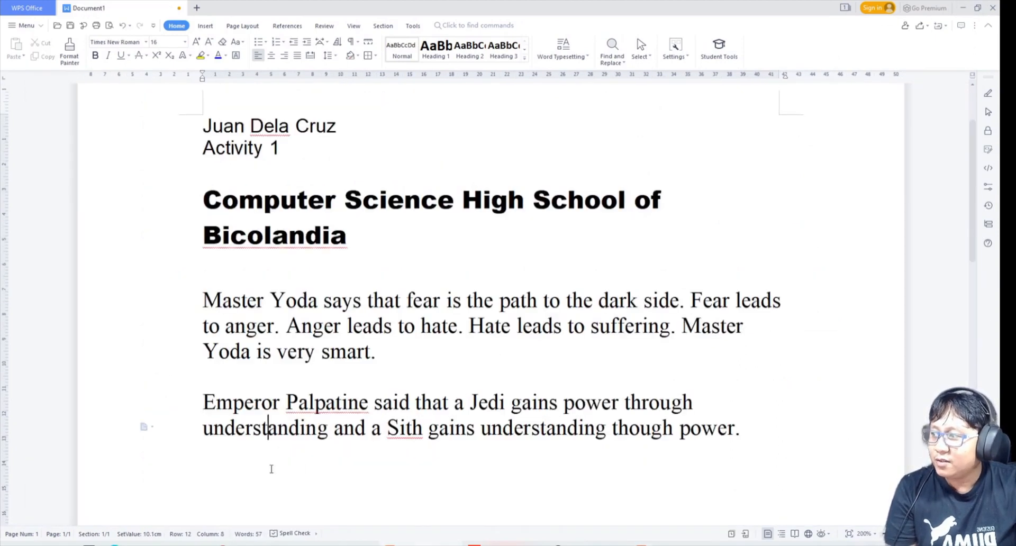
left_click(254, 480)
left_click_drag(382, 474, 399, 473)
left_click(728, 429)
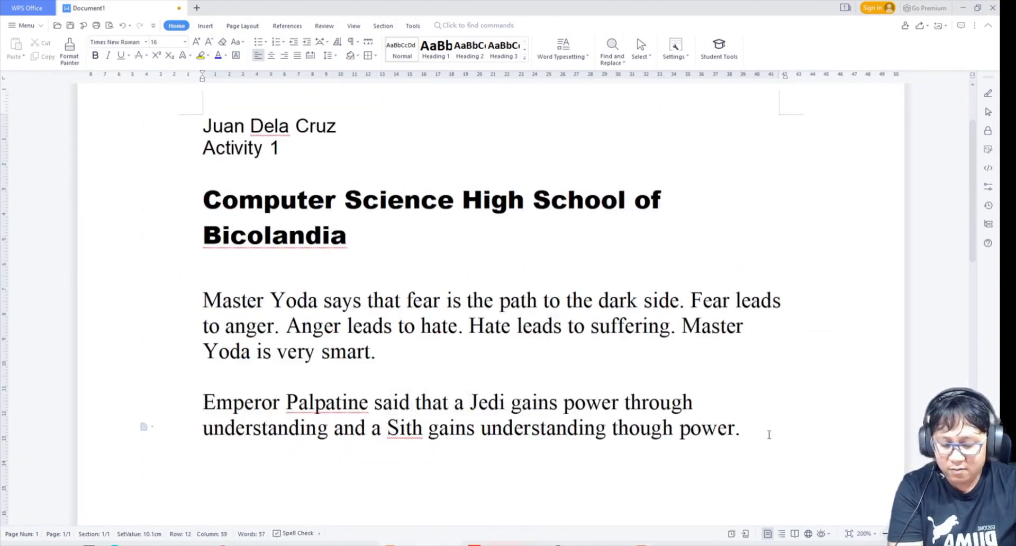
key("Return")
key("Return")
type("Ju")
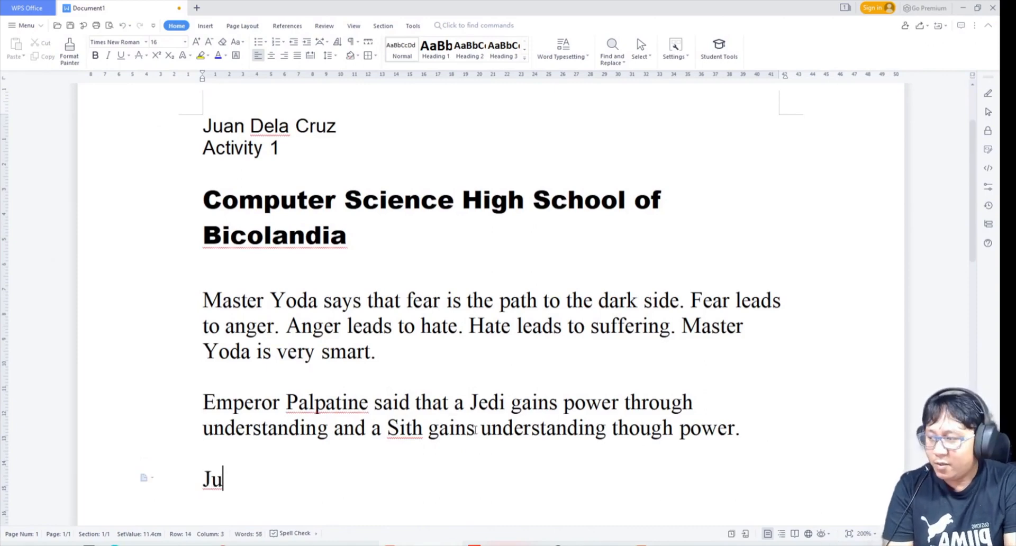
type("an Dela Crus")
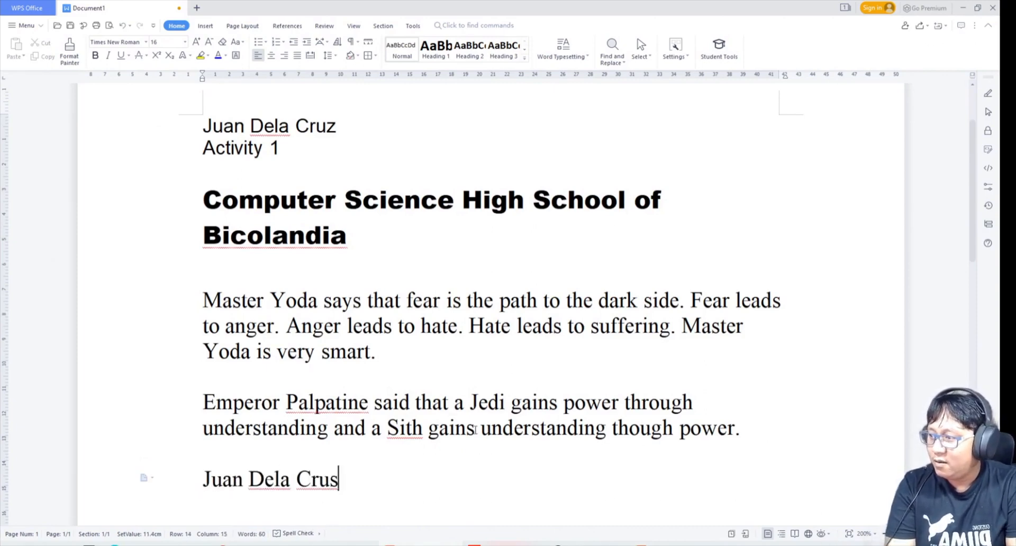
key("BackSpace")
type("z")
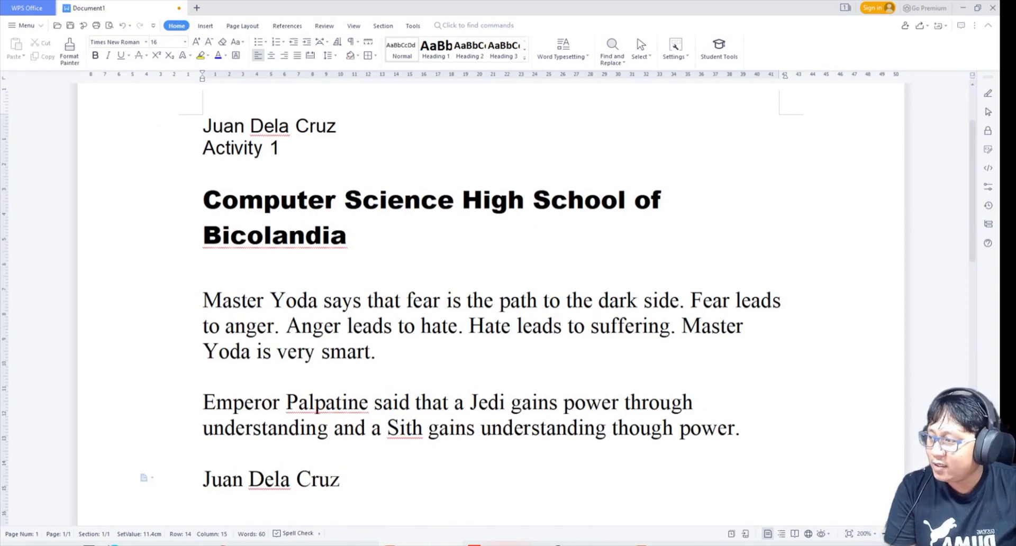
Make the student's name below the second paragraph bold, italic and underlined
left_click_drag(203, 479, 343, 473)
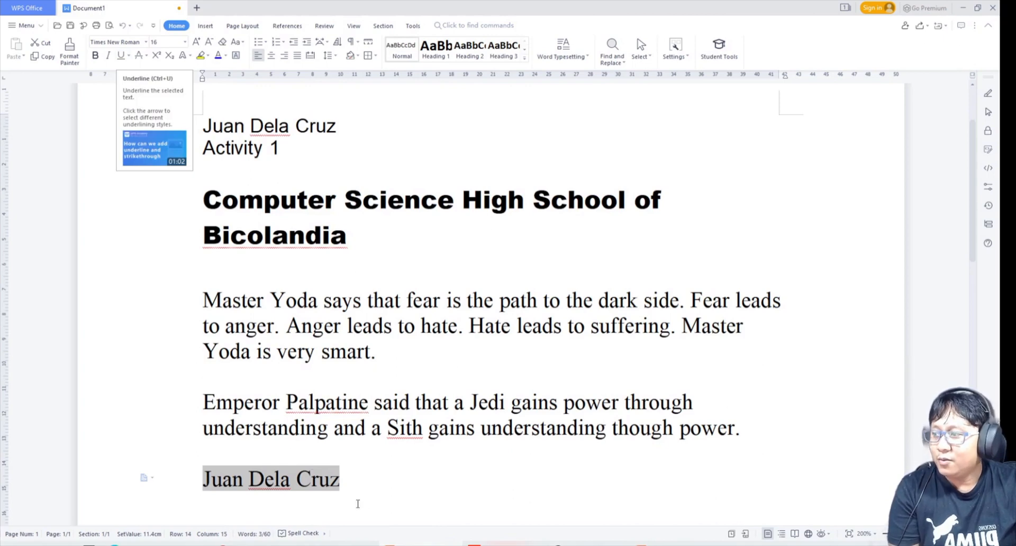
left_click(352, 481)
left_click_drag(351, 481, 202, 480)
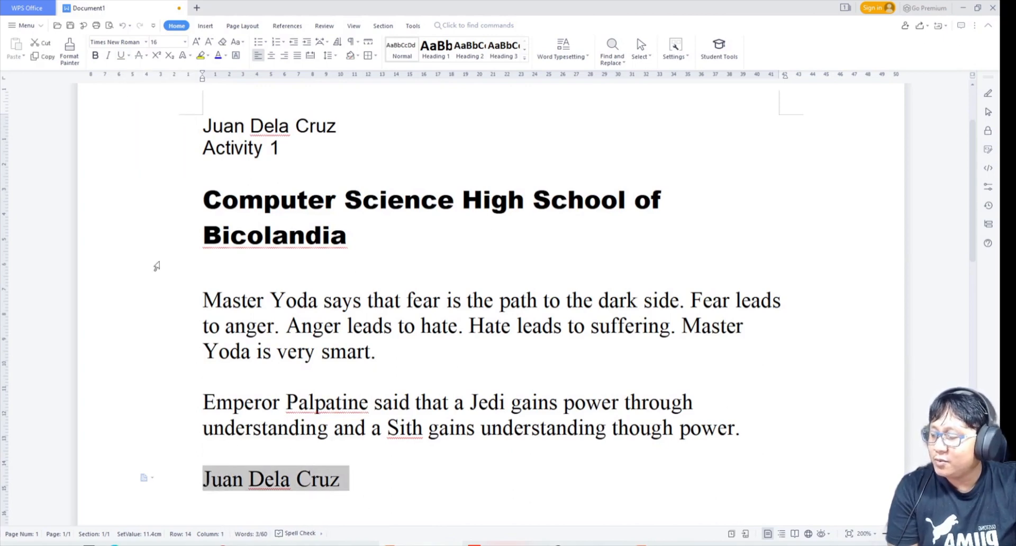
left_click(95, 55)
left_click(109, 56)
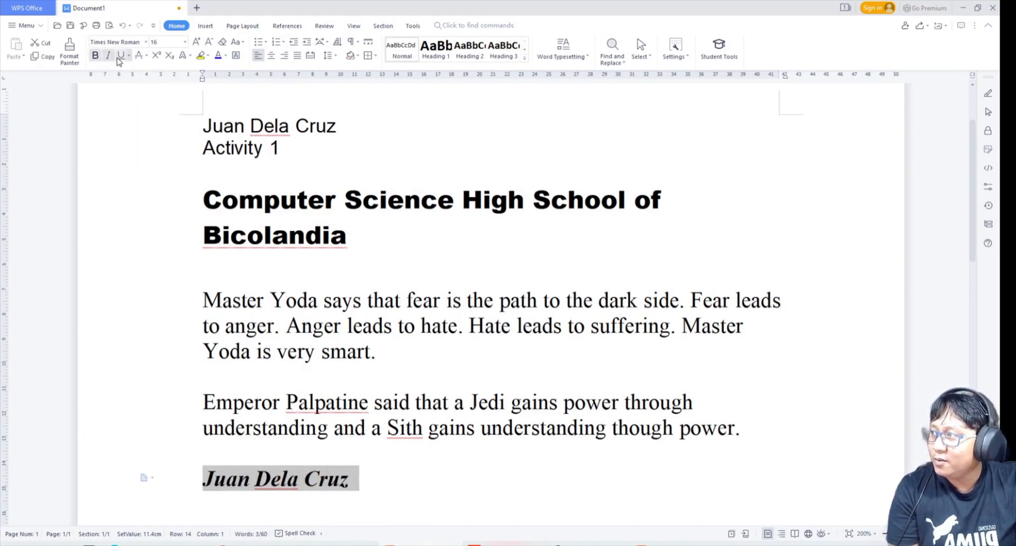
left_click(122, 58)
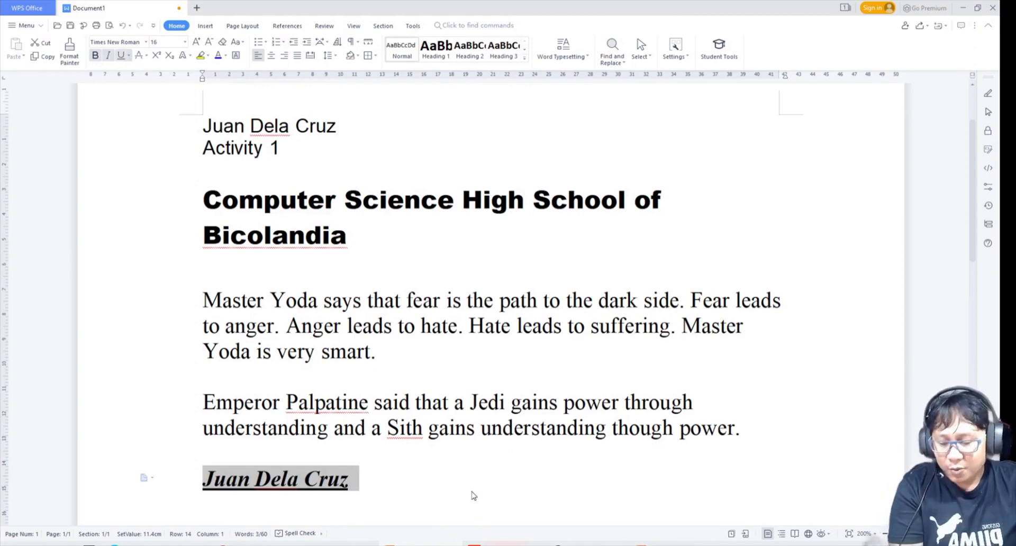
left_click(370, 479)
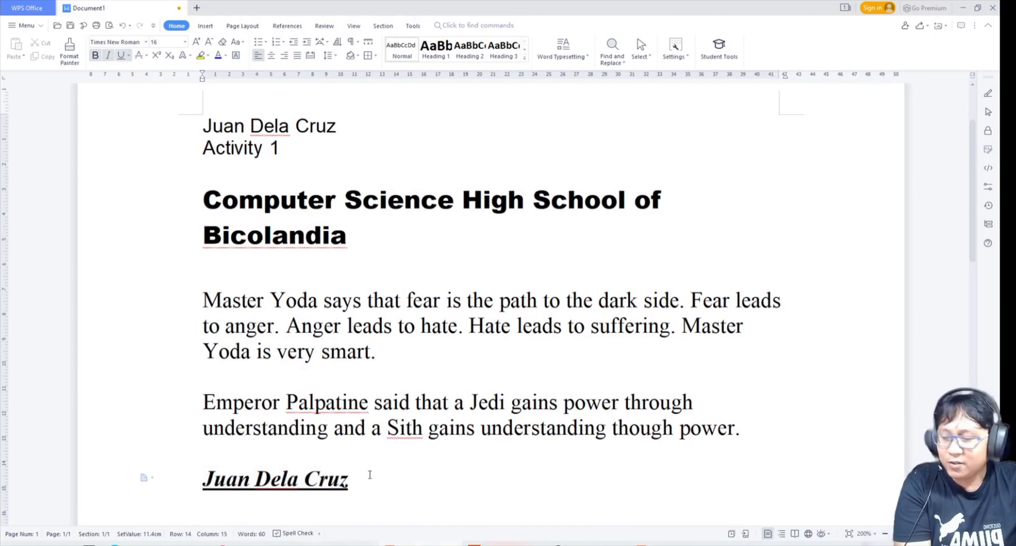
Highlight direction 9 in the ICT 101 PERFORMANCE TASK2 document and right-align the Master Yoda paragraph in Document1
key("alt+Tab")
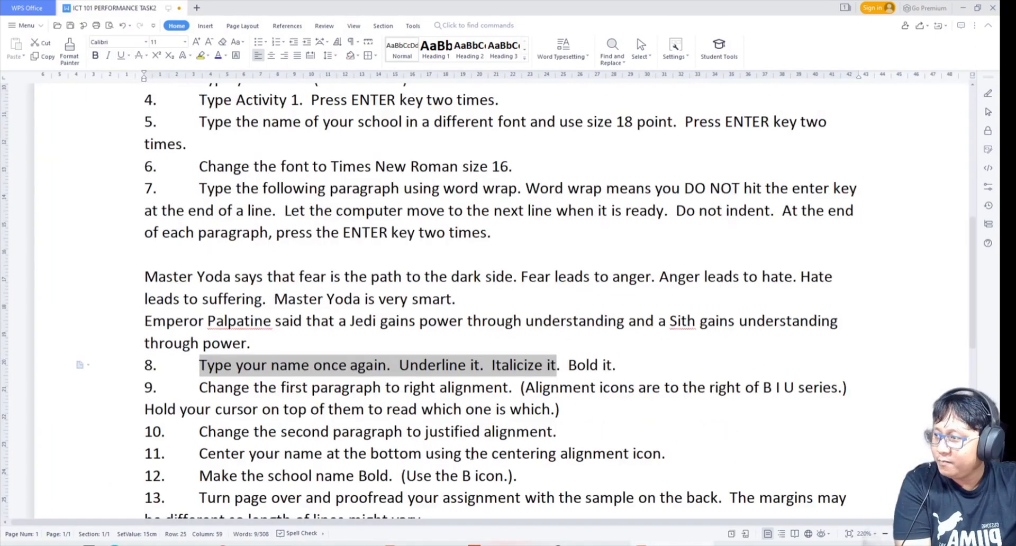
scroll(460, 446, "down", 1)
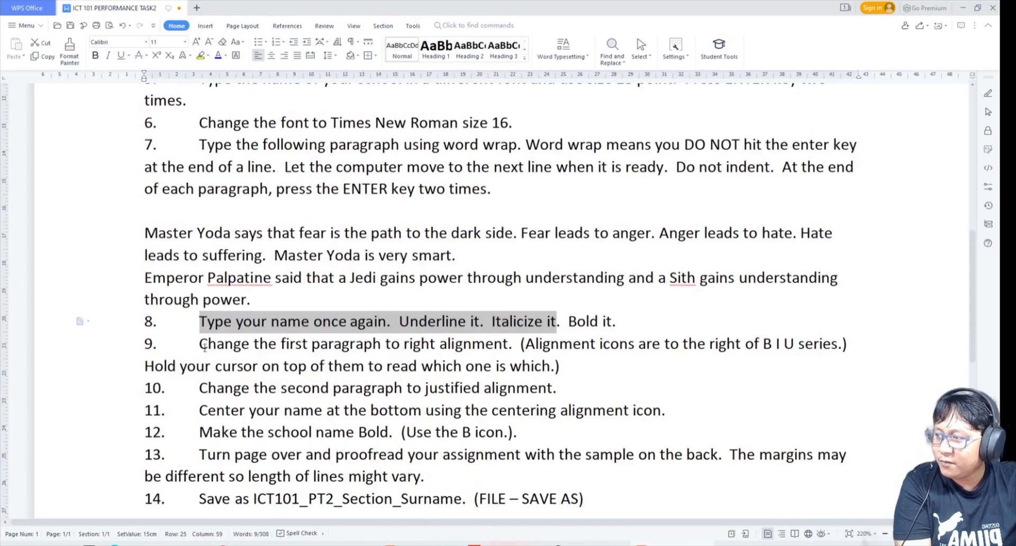
left_click_drag(207, 346, 868, 341)
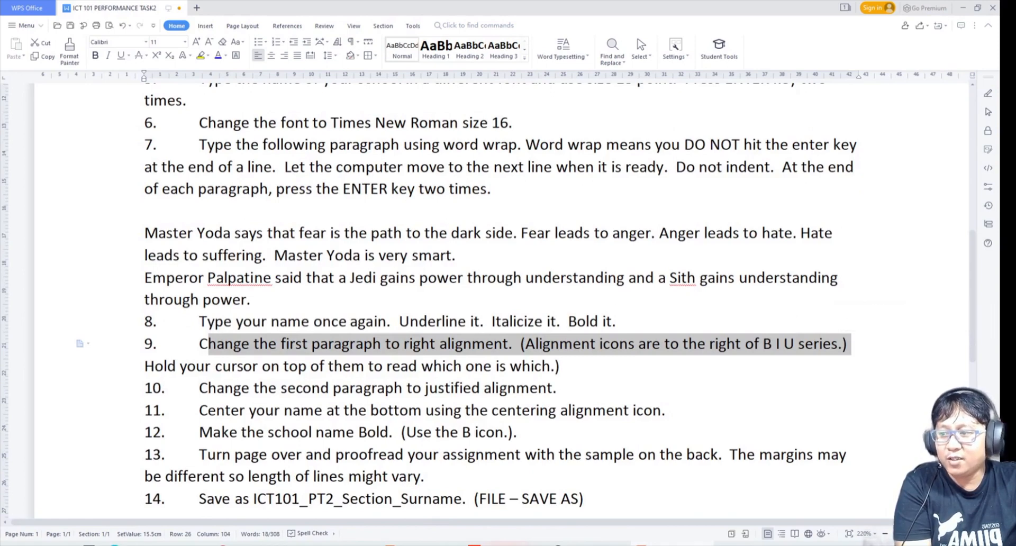
left_click(969, 9)
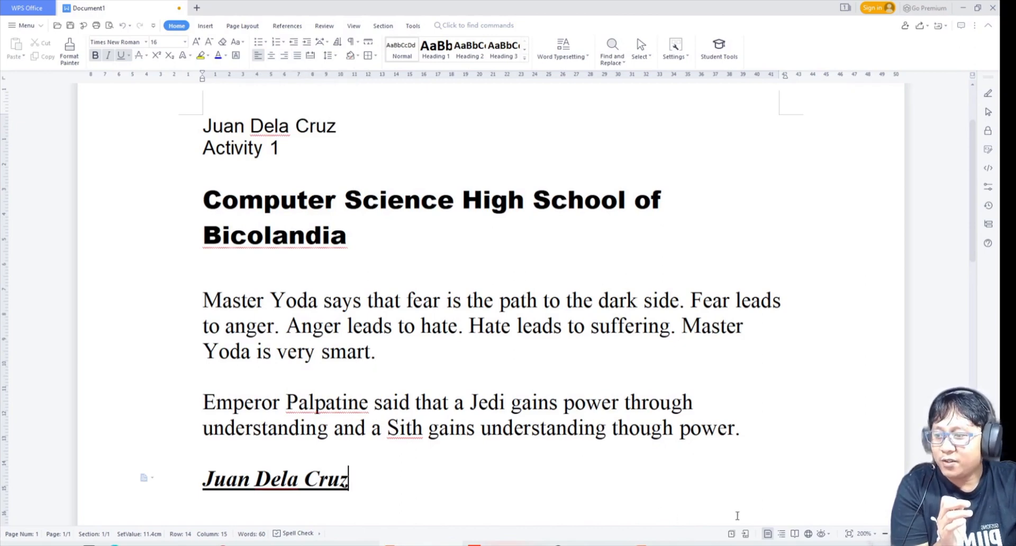
left_click(685, 545)
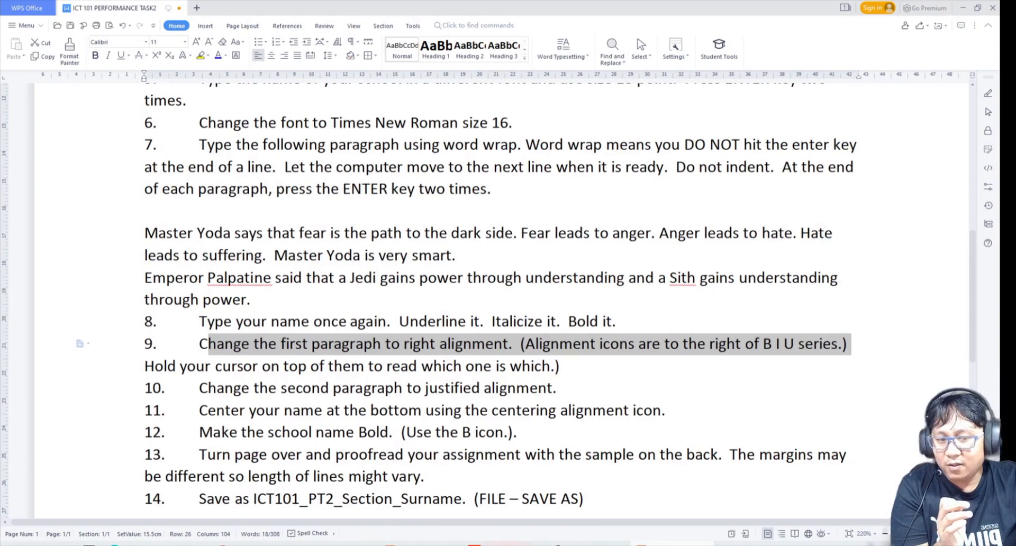
key("alt+Tab")
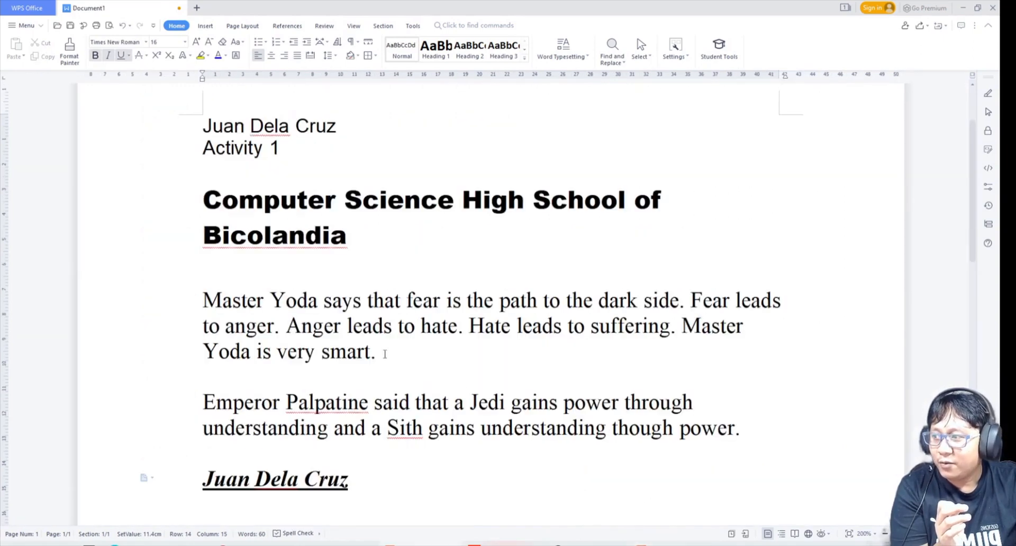
left_click_drag(385, 354, 202, 301)
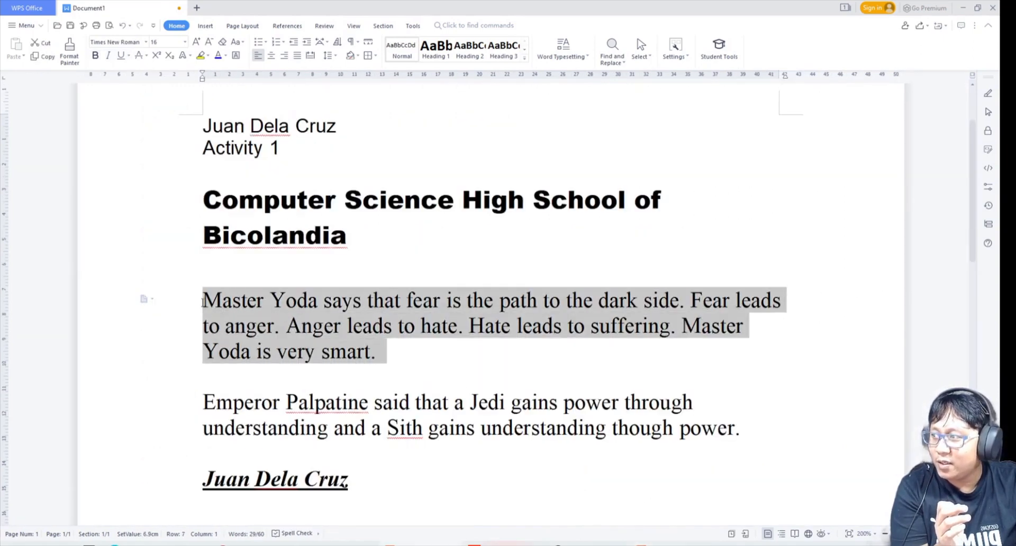
left_click(285, 56)
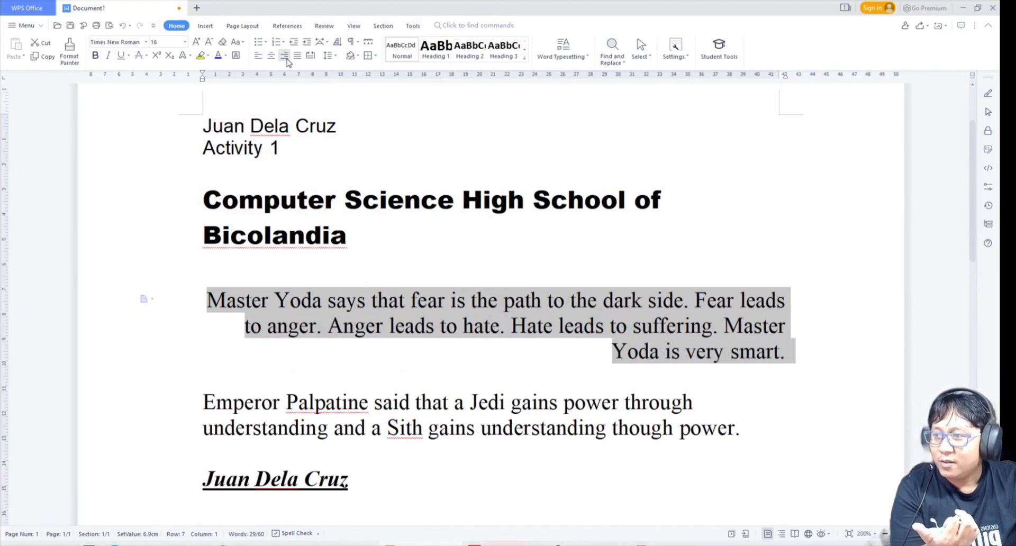
left_click(756, 377)
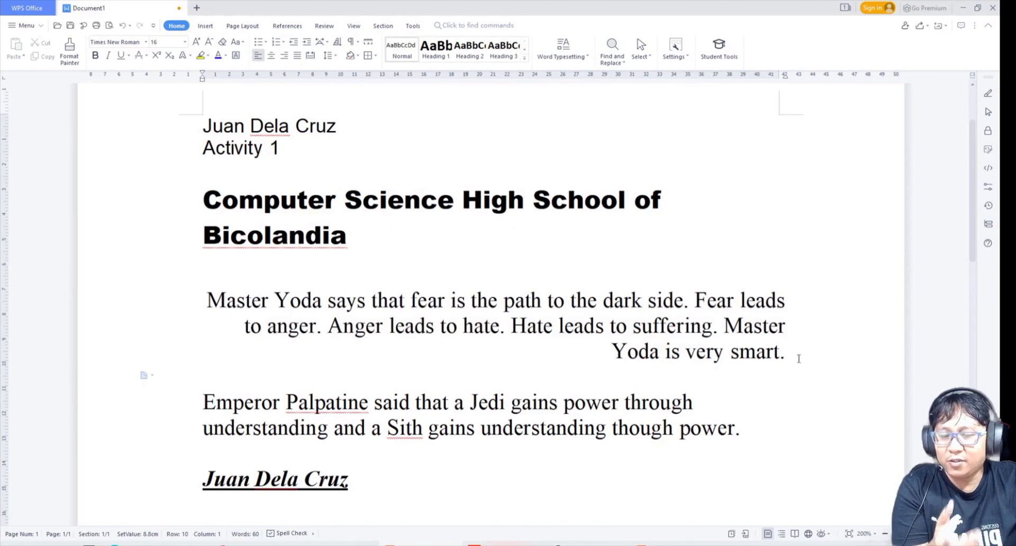
Highlight direction 10 in the ICT 101 PERFORMANCE TASK2 document and justify the Emperor Palpatine paragraph in Document1
key("alt+Tab")
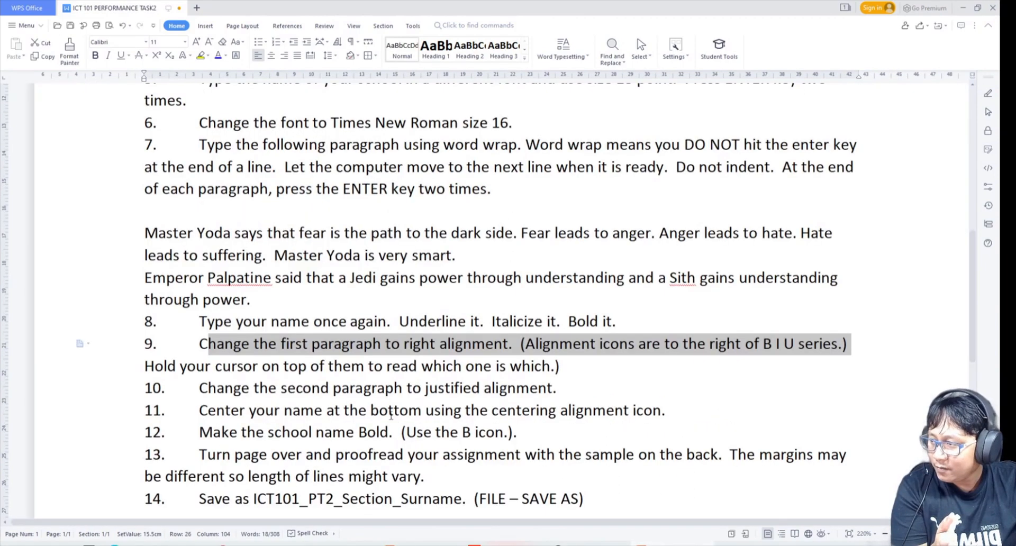
left_click_drag(556, 391, 199, 391)
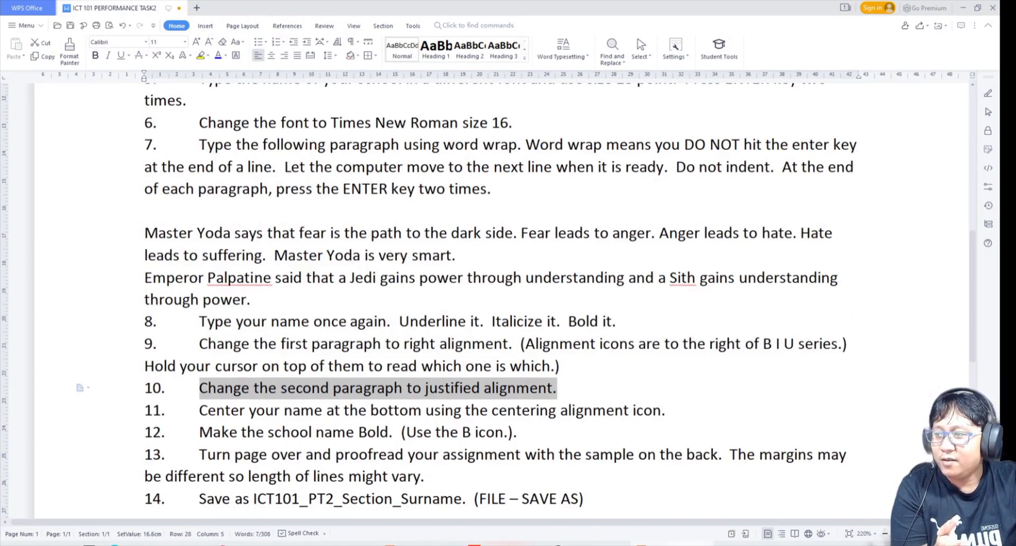
key("alt+Tab")
left_click_drag(751, 430, 203, 403)
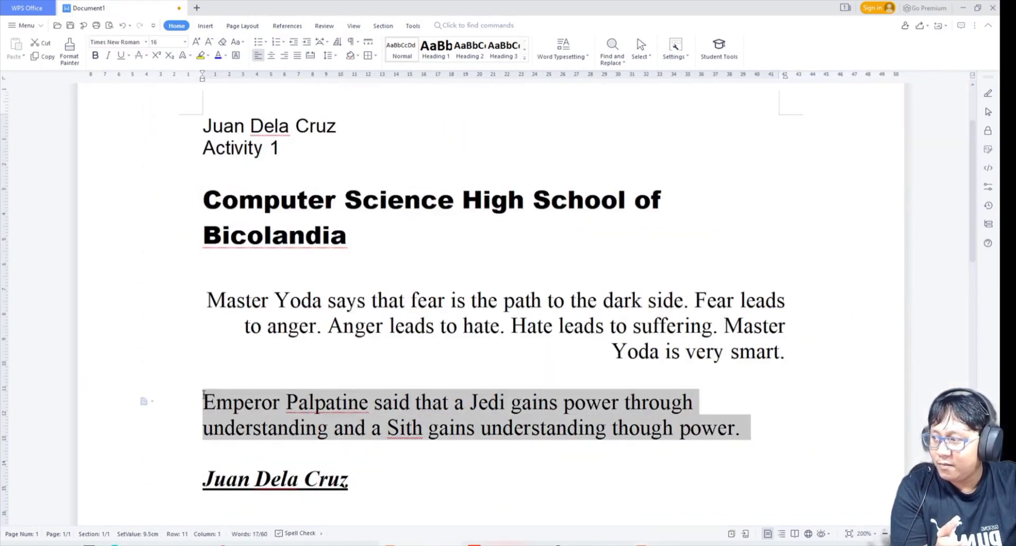
left_click(298, 55)
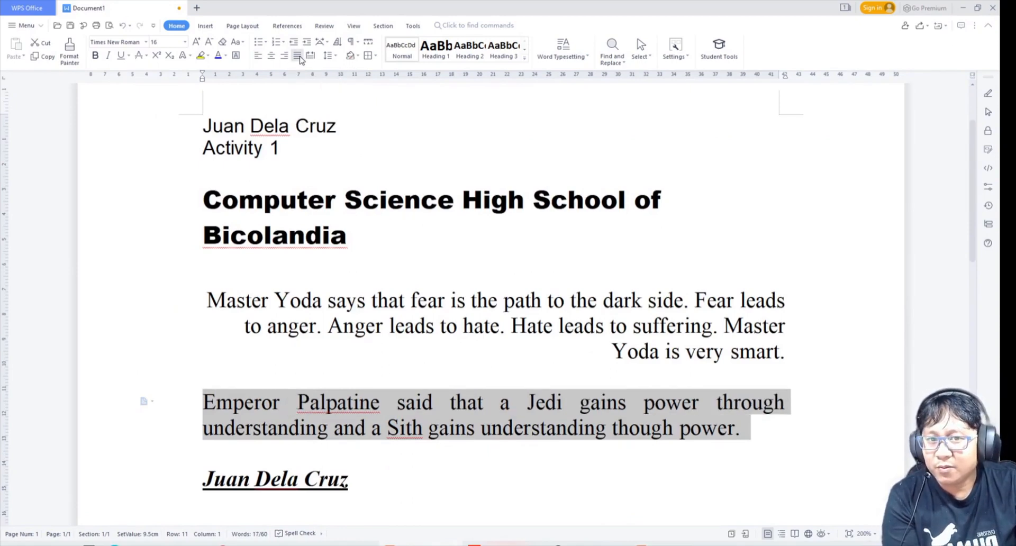
left_click(600, 469)
Highlight direction 11 in the ICT 101 PERFORMANCE TASK2 document and center the student's name at the end of Document1
key("alt+Tab")
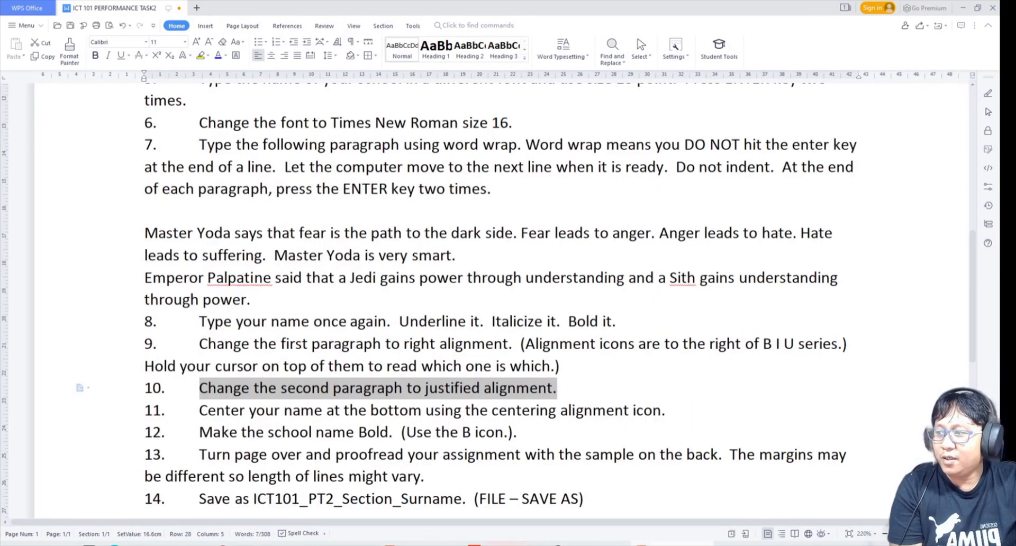
scroll(496, 438, "down", 1)
left_click_drag(192, 368, 668, 366)
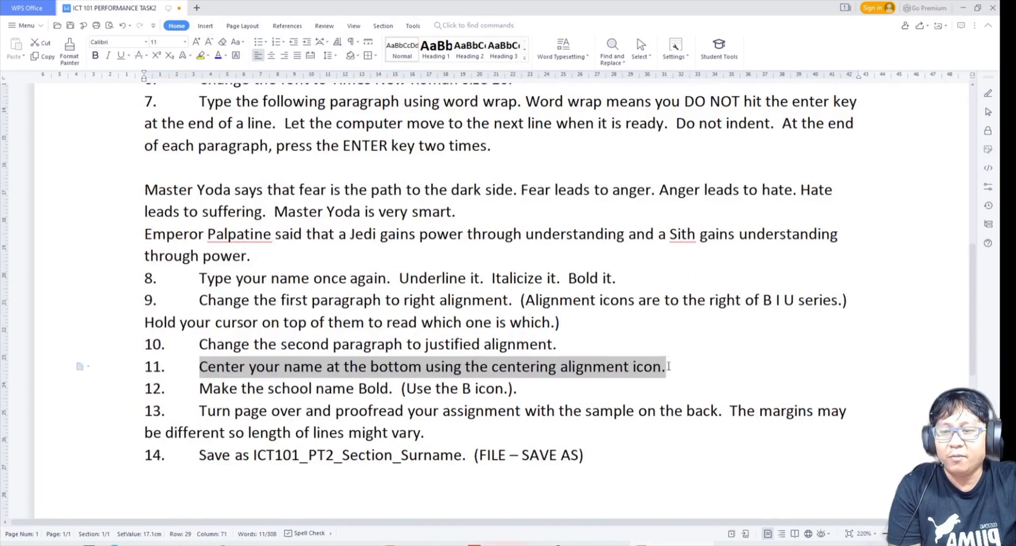
key("alt+Tab")
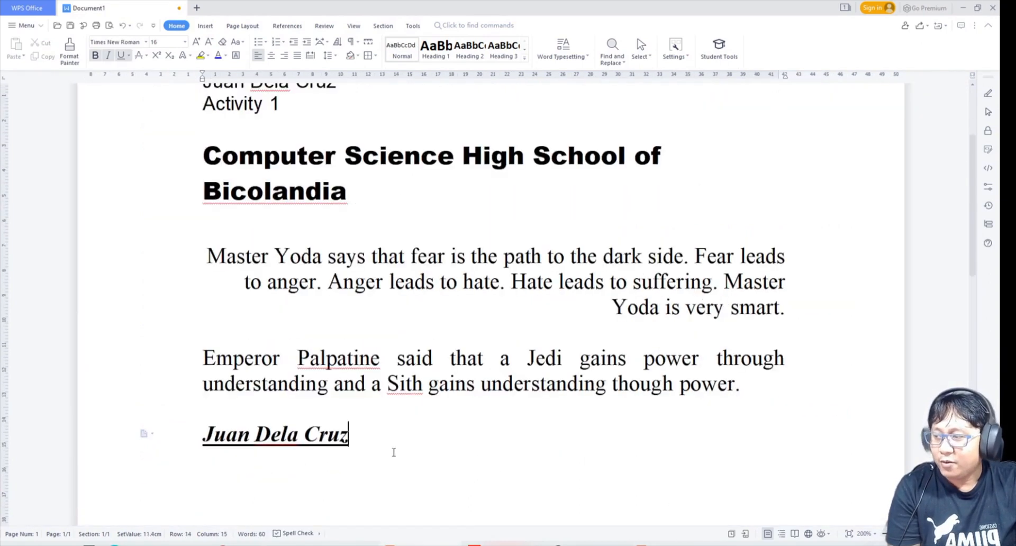
left_click_drag(346, 438, 203, 435)
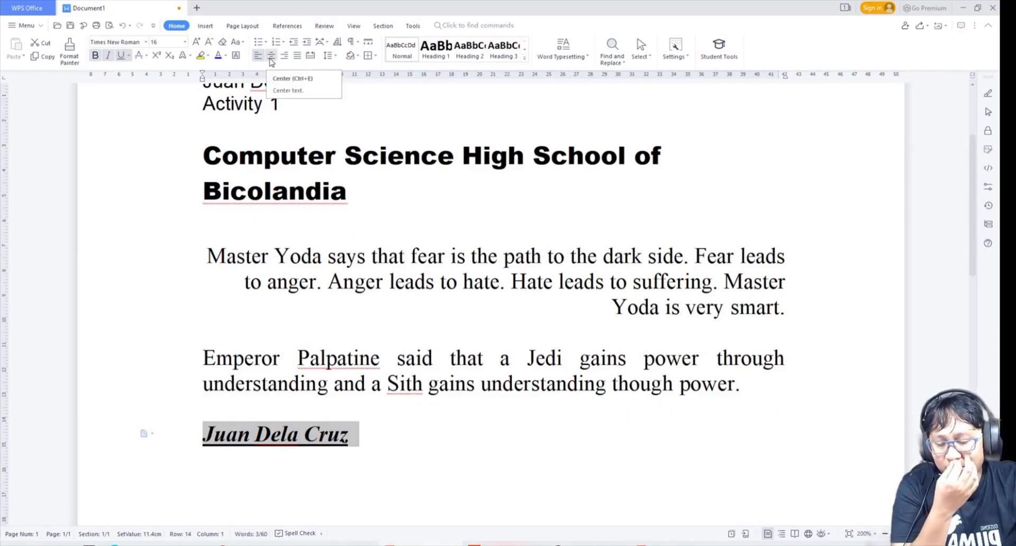
left_click(271, 56)
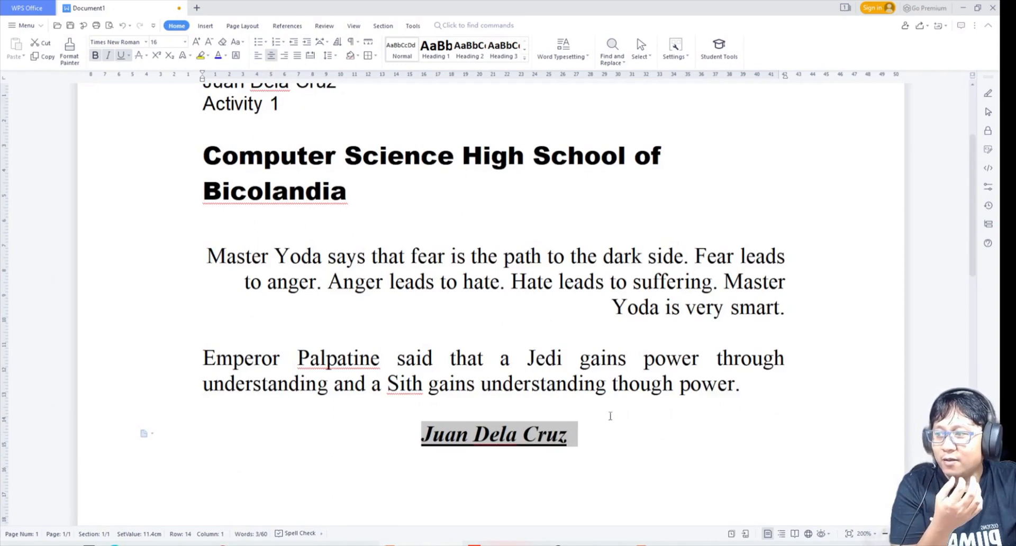
left_click(597, 437)
Highlight direction 12 in the ICT 101 PERFORMANCE TASK2 document and make the school name in Document1 bold
key("alt+Tab")
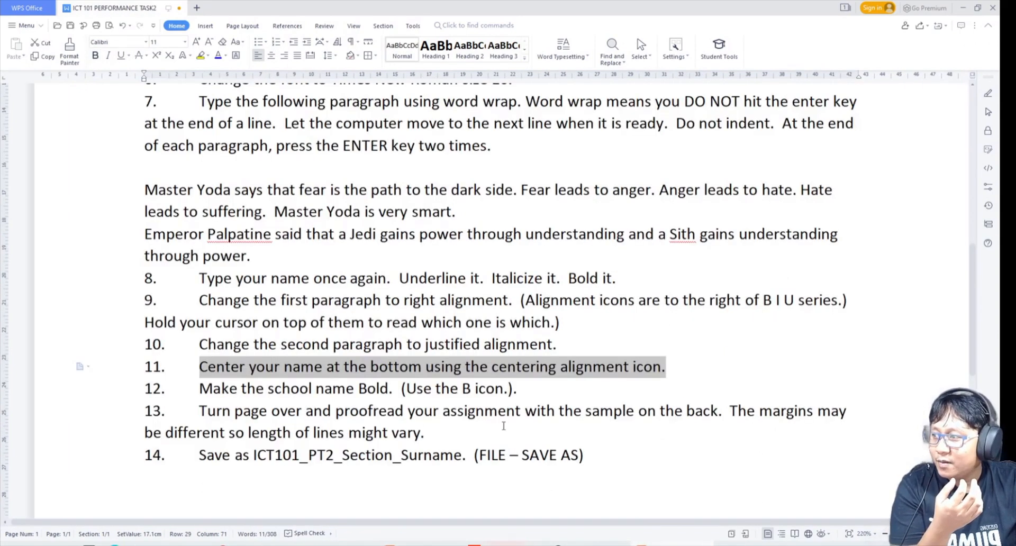
scroll(481, 359, "down", 1)
left_click_drag(514, 346, 199, 346)
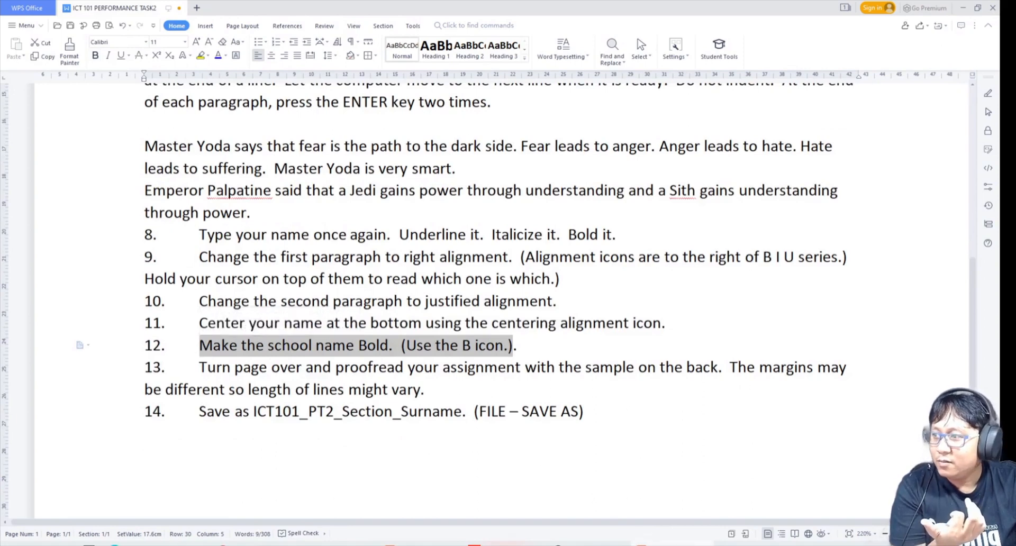
key("alt+Tab")
left_click_drag(367, 327, 202, 292)
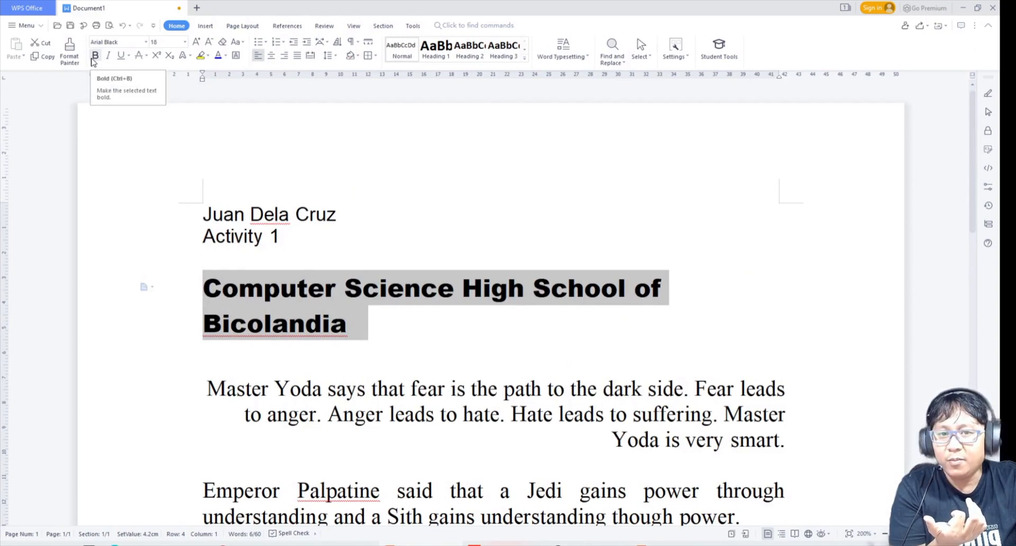
left_click(92, 60)
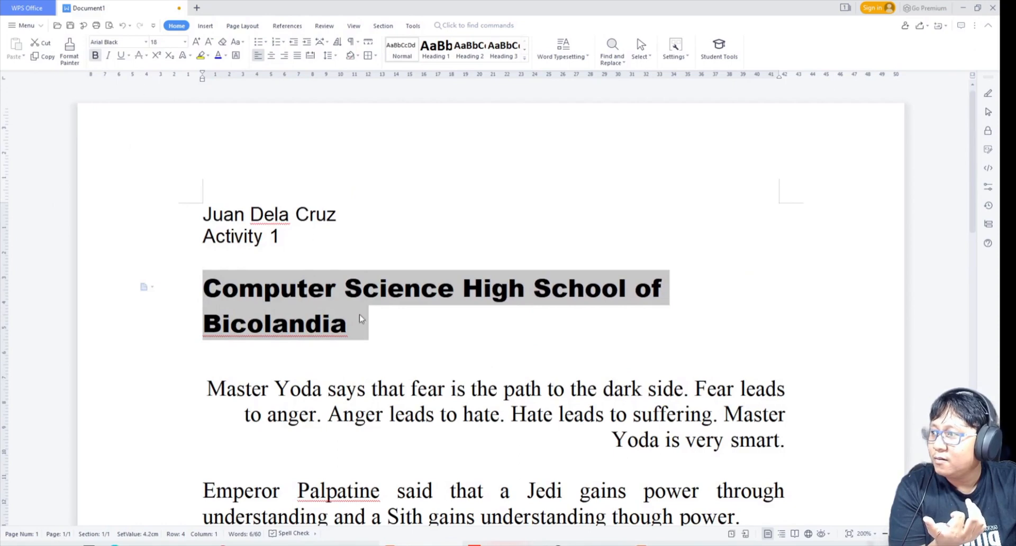
Change the font of the school name heading to the theme body font Calibri
left_click(365, 328)
left_click_drag(358, 329, 181, 273)
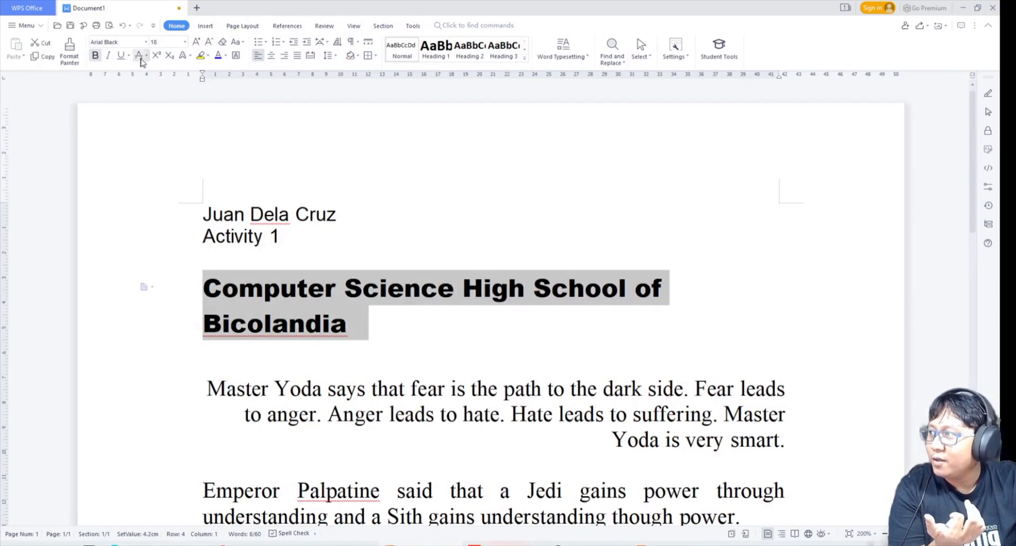
left_click(146, 41)
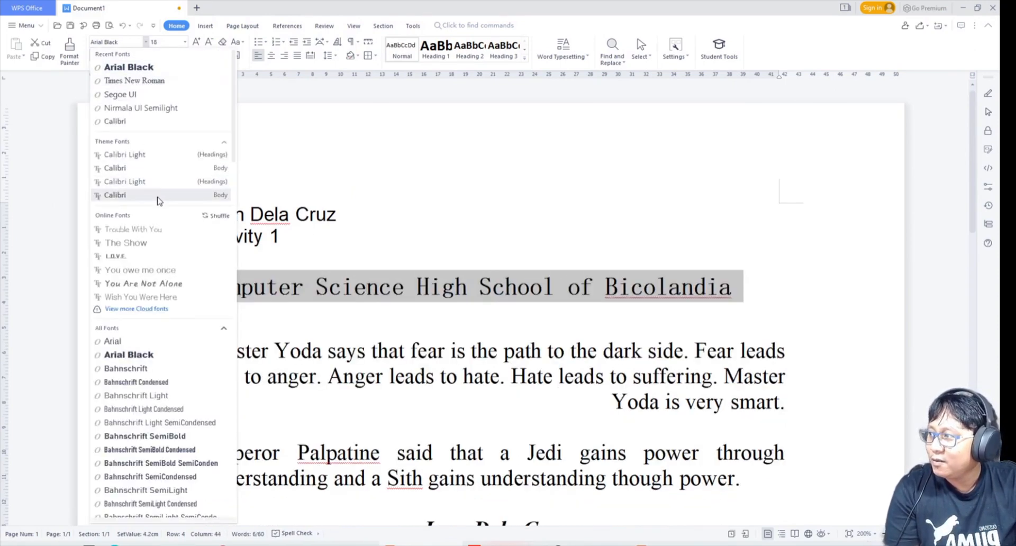
left_click(159, 195)
left_click(354, 318)
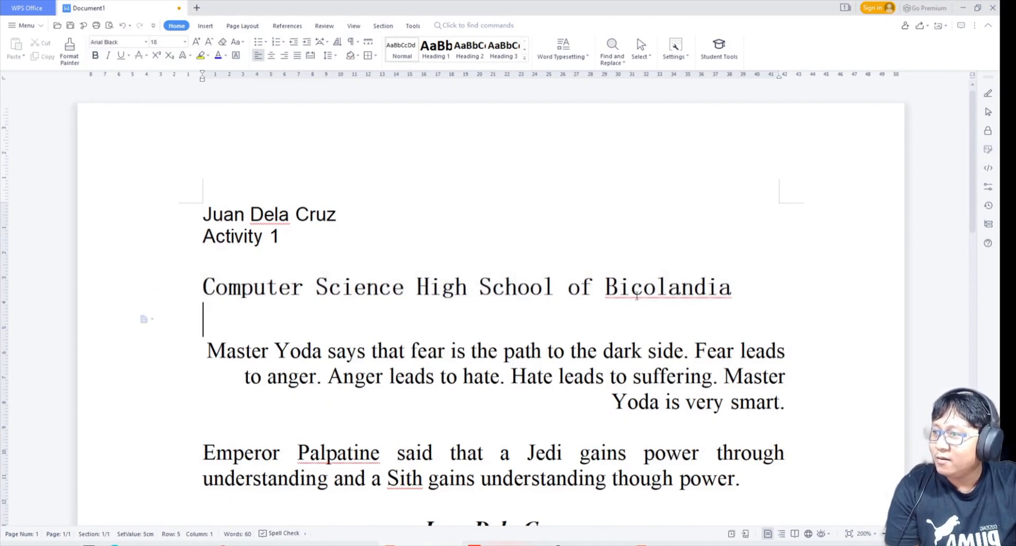
Turn bold off and back on for the school name heading to compare the two looks
left_click_drag(741, 286, 204, 286)
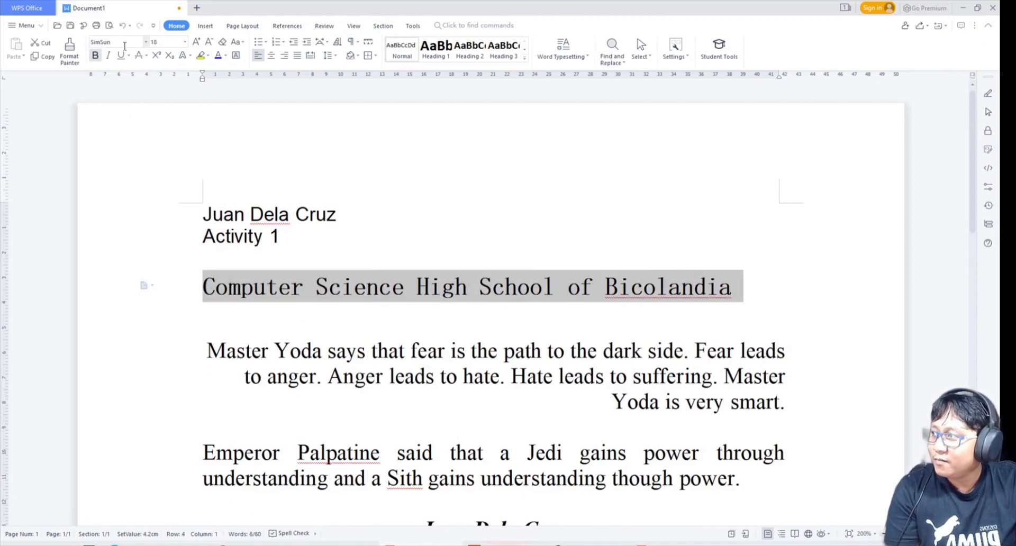
left_click(94, 55)
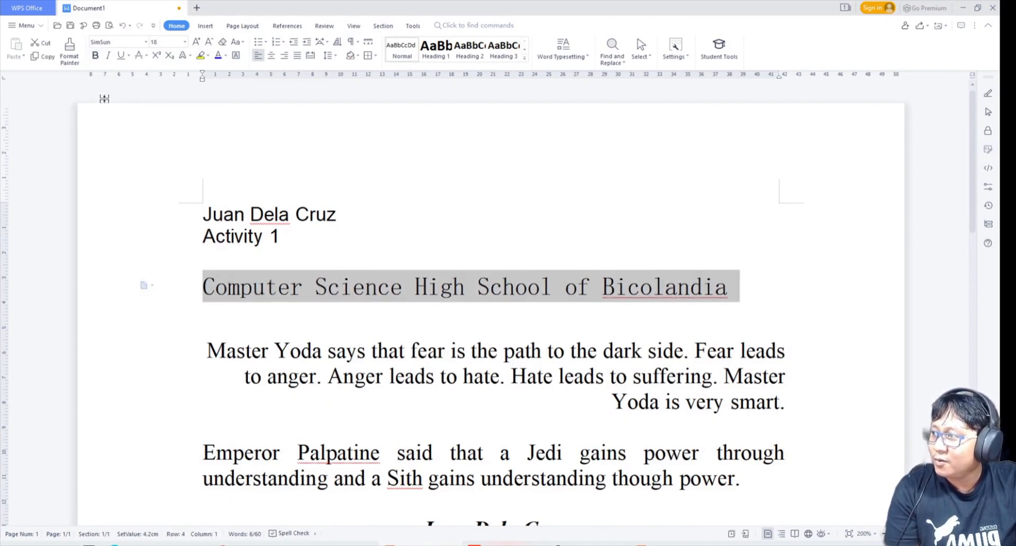
left_click(94, 55)
left_click(464, 313)
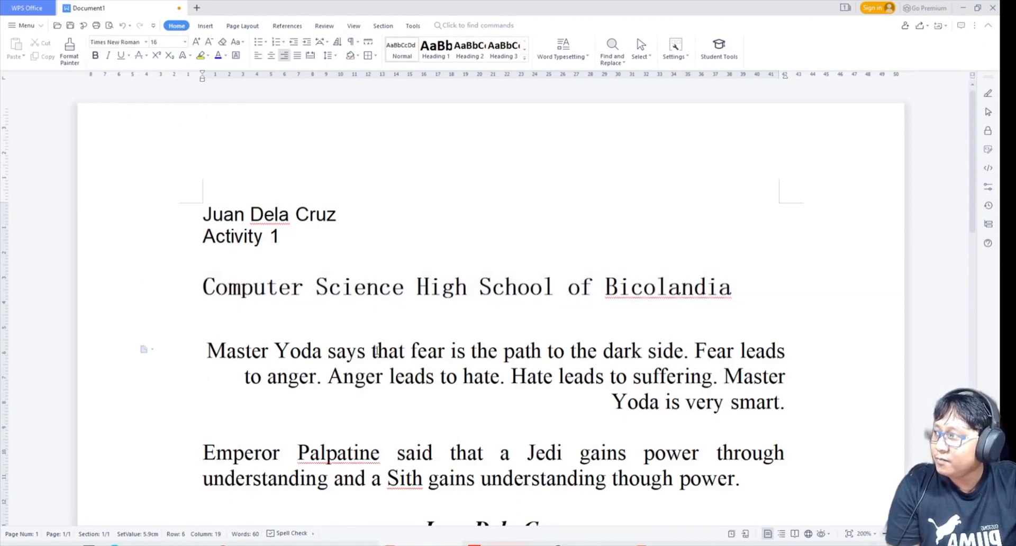
Set the font of the school name heading to Tahoma
left_click(377, 286)
left_click_drag(739, 282, 202, 286)
left_click(146, 42)
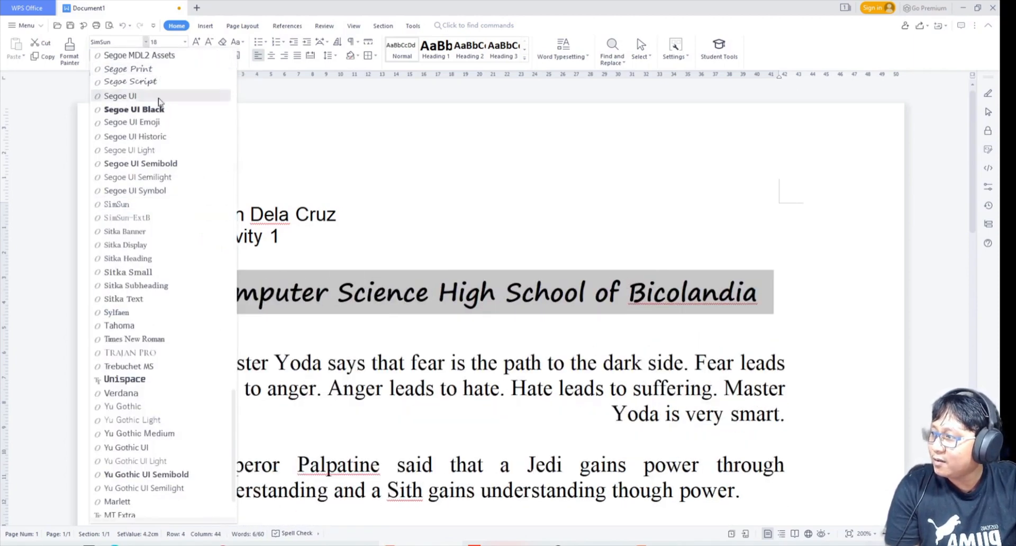
left_click(143, 325)
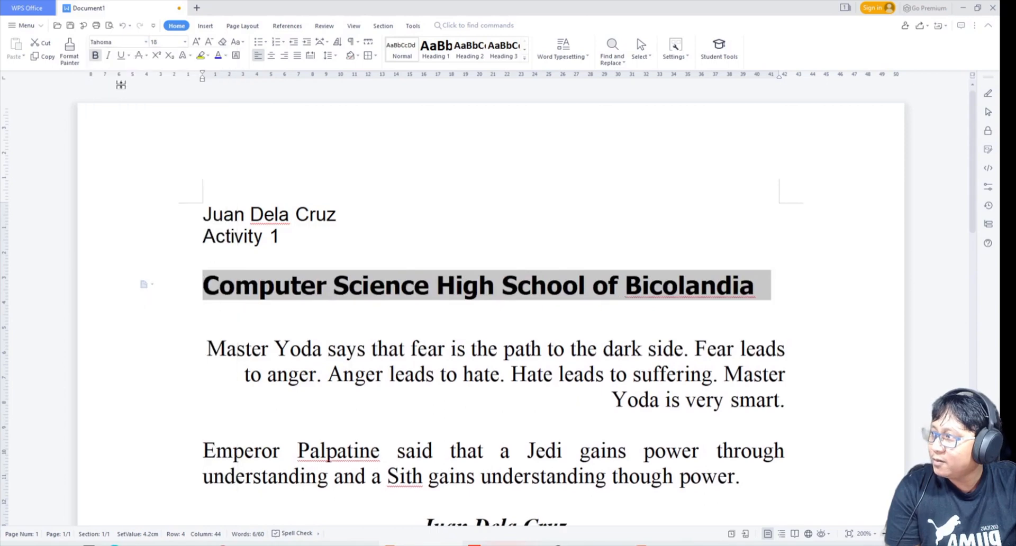
Remove the bold from the Tahoma school name heading and reapply it
left_click(96, 55)
left_click(630, 335)
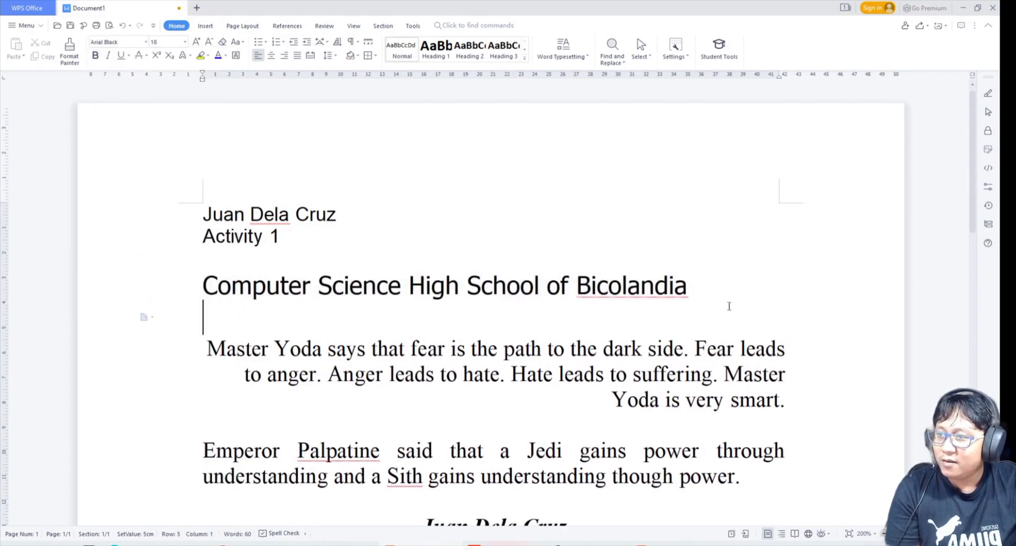
left_click_drag(688, 289, 186, 288)
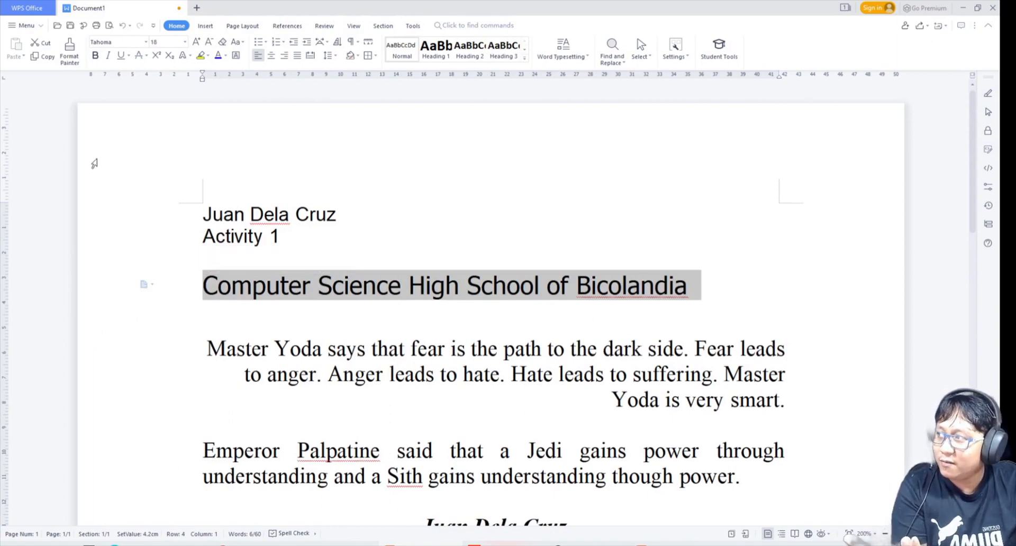
left_click(95, 57)
left_click(531, 192)
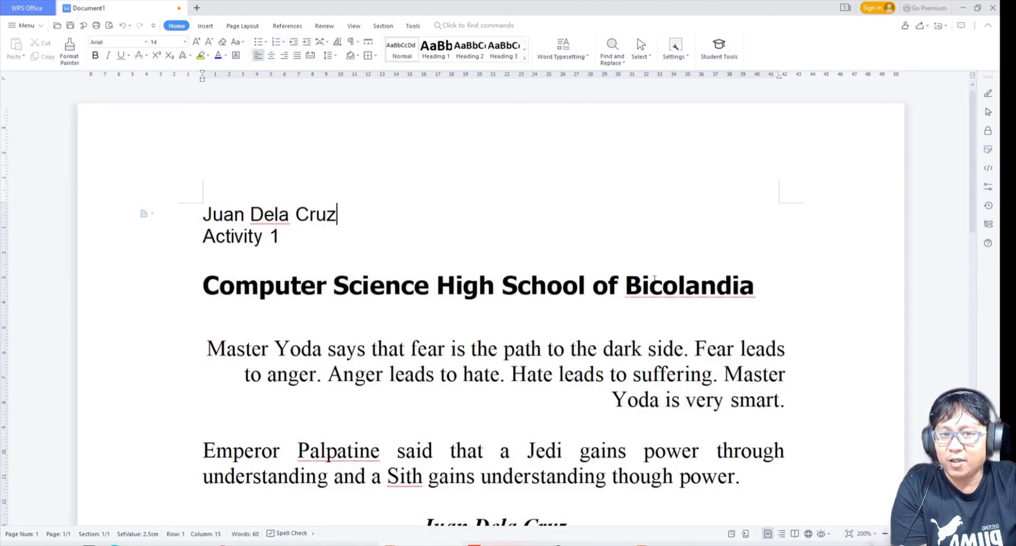